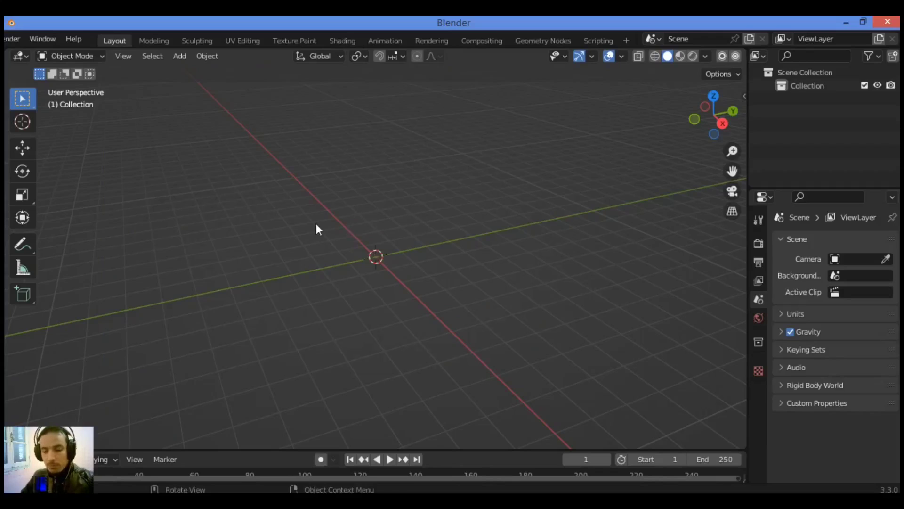
Add a mesh circle at the world origin.
key(shift+a)
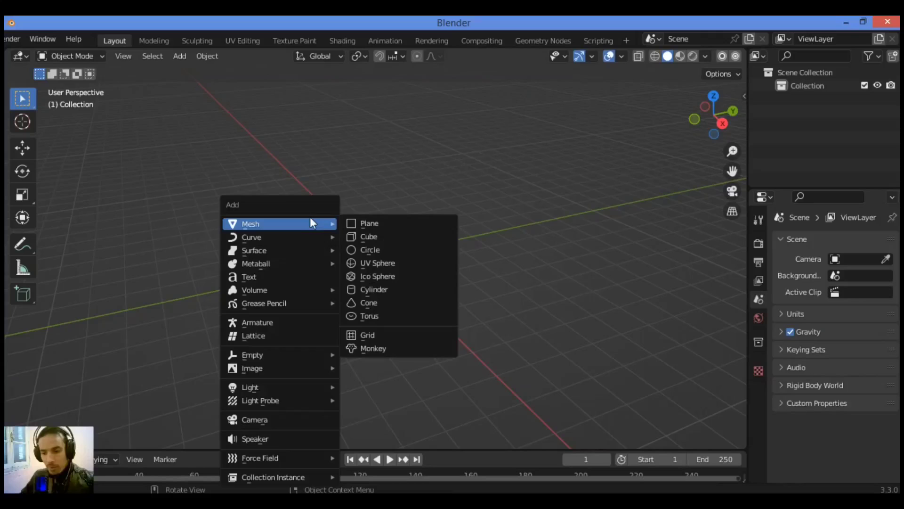
click(376, 250)
scroll(433, 217, up, 5)
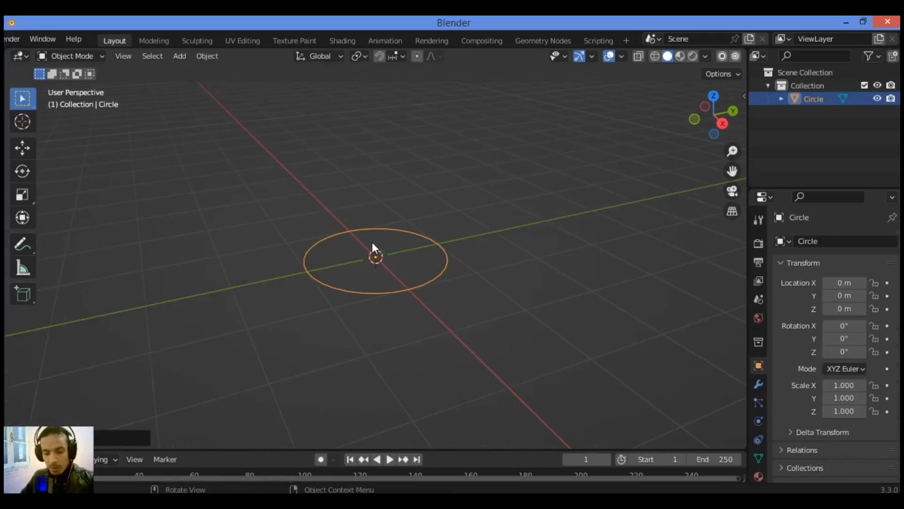
Edit the circle's mesh and extrude its outline straight up along Z to form an open cylindrical body.
key(Tab)
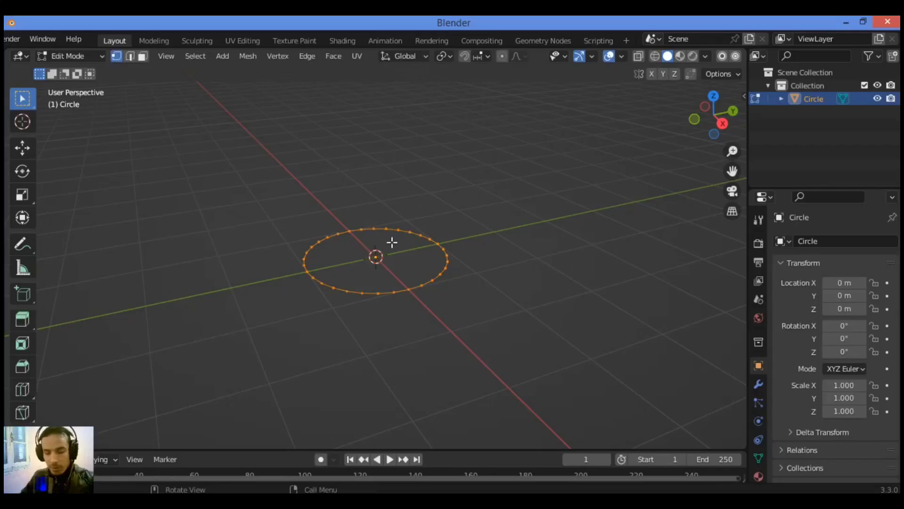
key(g)
key(z)
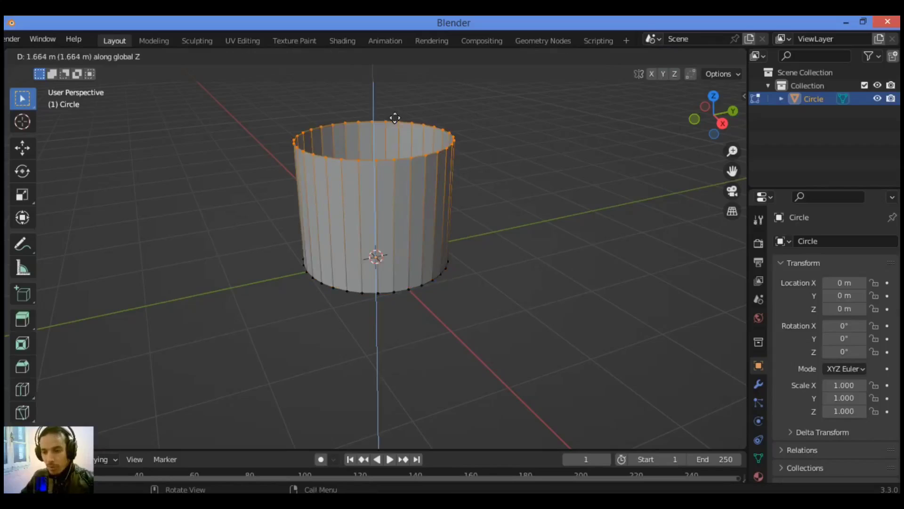
click(393, 103)
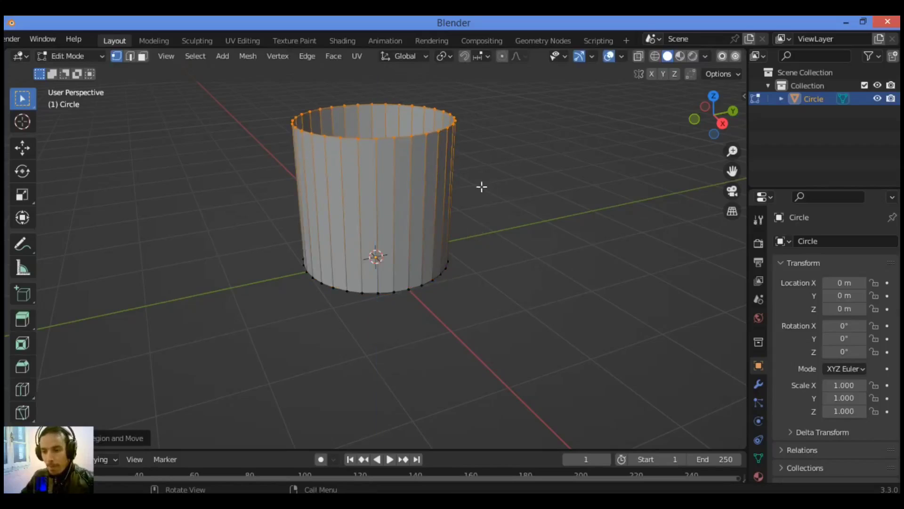
Extrude the cylinder's upper rim in place and scale the new ring inward to about 0.53.
drag(725, 176, 685, 303)
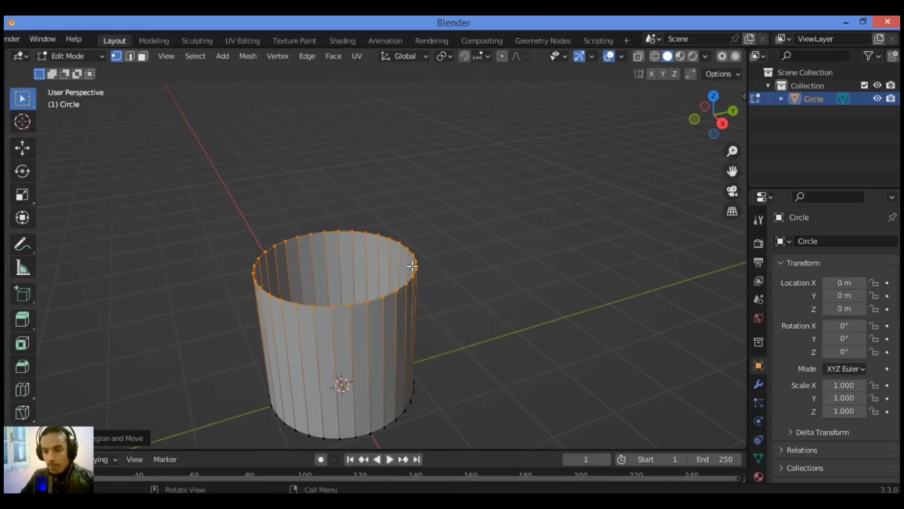
key(e)
right_click(336, 276)
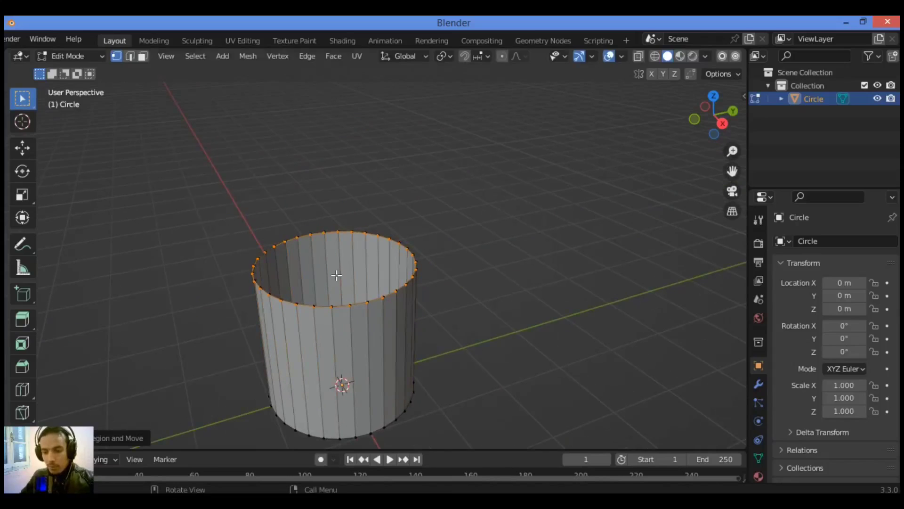
key(s)
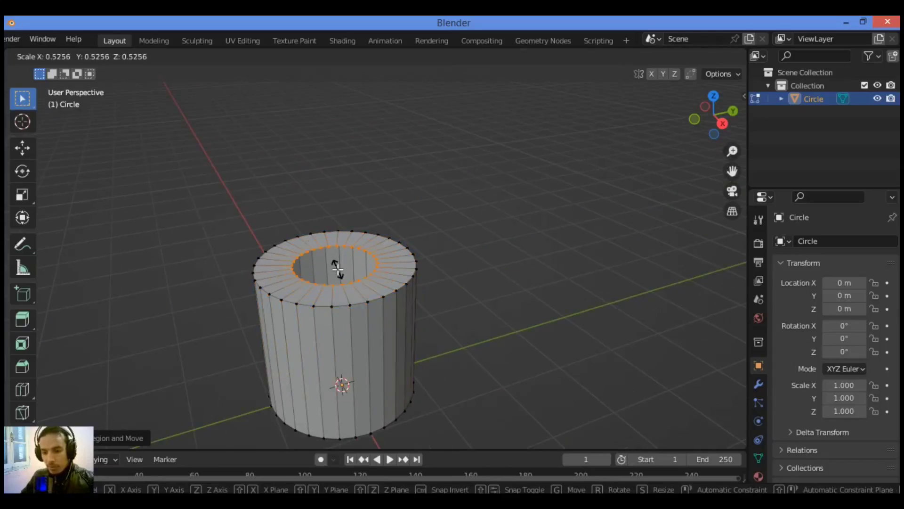
click(338, 269)
Raise the inner ring along Z so that the flat rim becomes a sloped bottle shoulder.
key(e)
key(z)
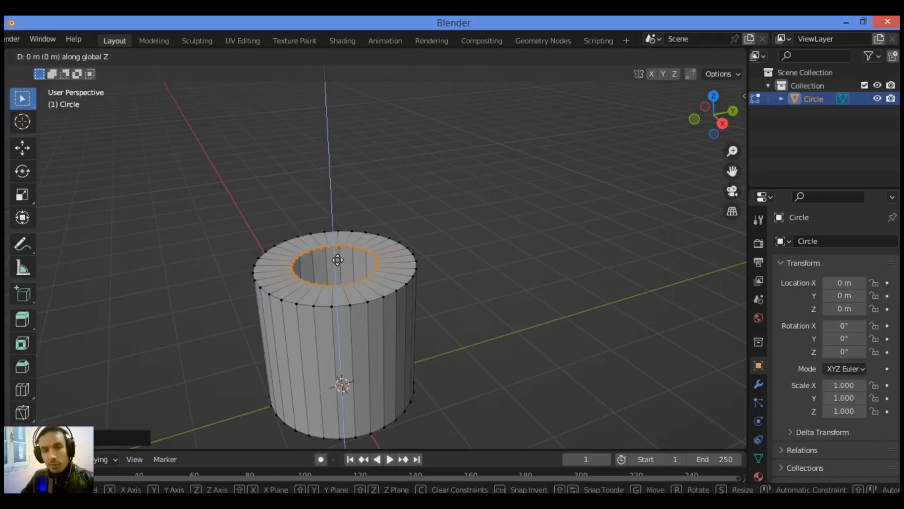
click(339, 205)
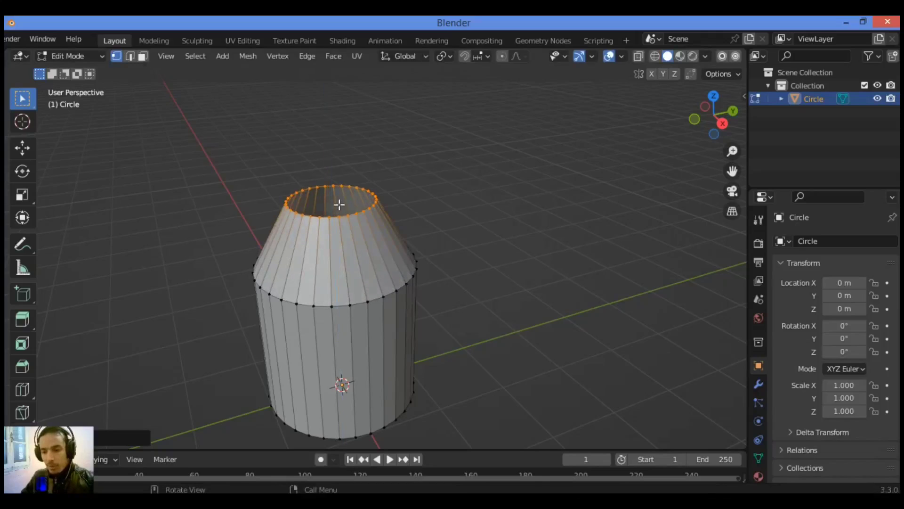
Extrude the shoulder's upper ring straight up along Z to form the bottle's neck.
key(e)
key(z)
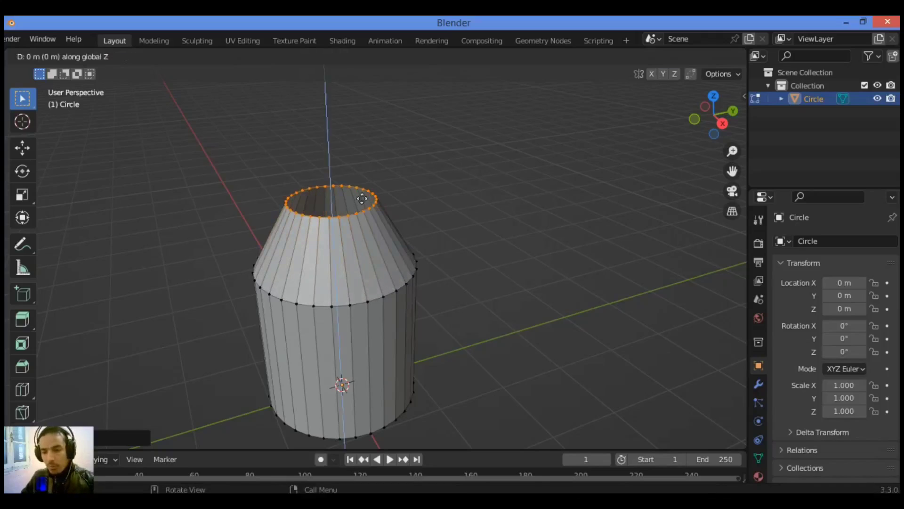
click(364, 168)
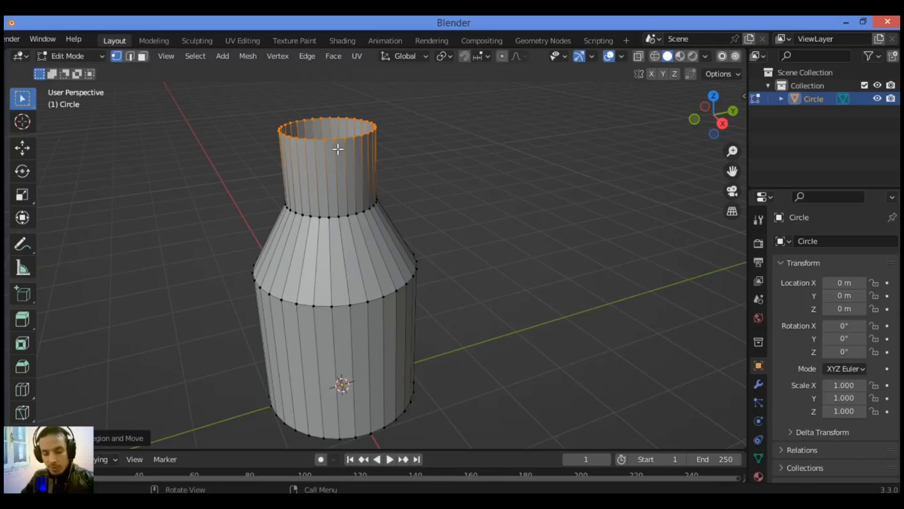
key(ctrl+z)
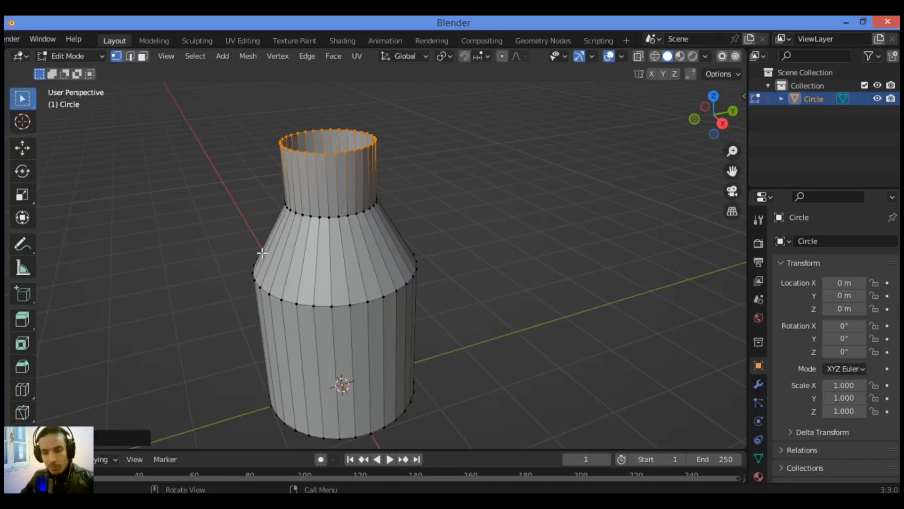
drag(274, 244, 463, 253)
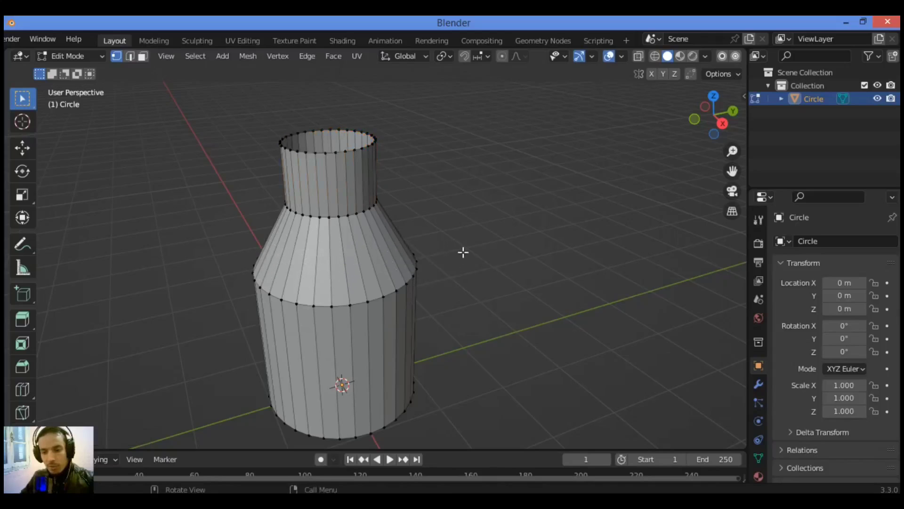
drag(258, 153, 414, 196)
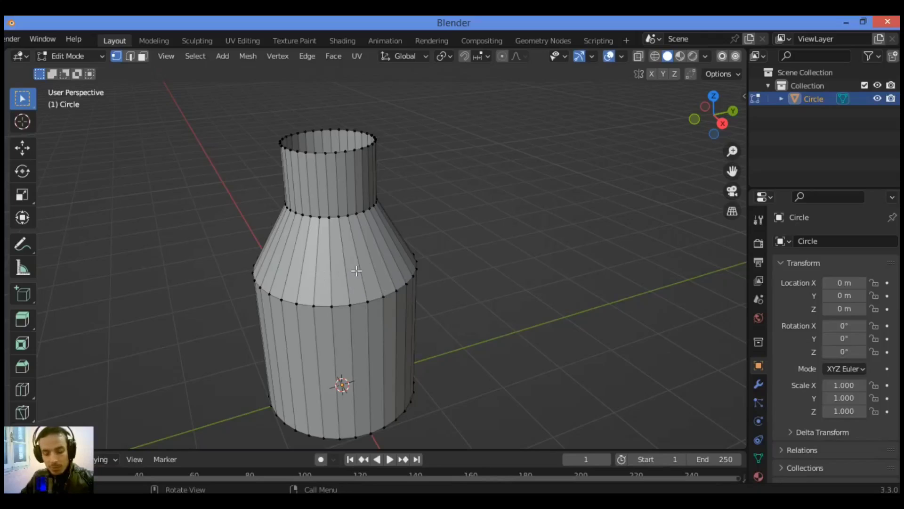
shift+middle_drag(355, 268, 411, 212)
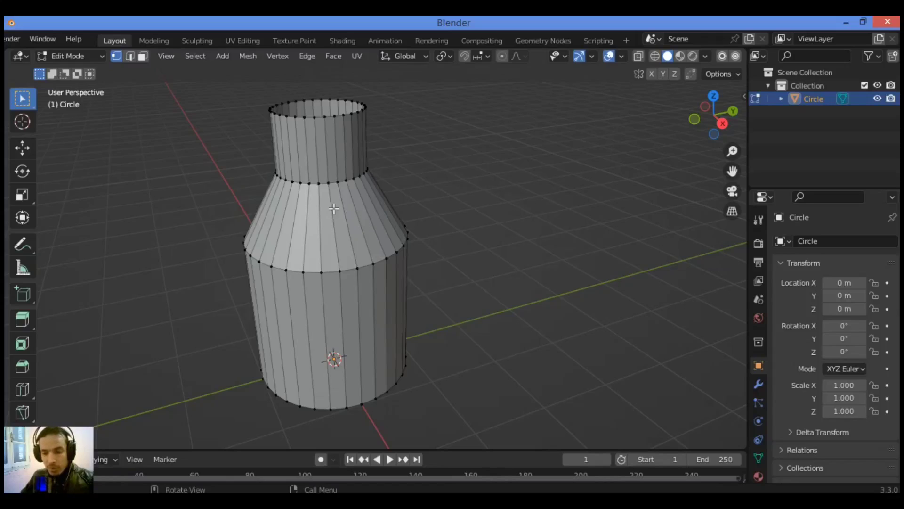
key(a)
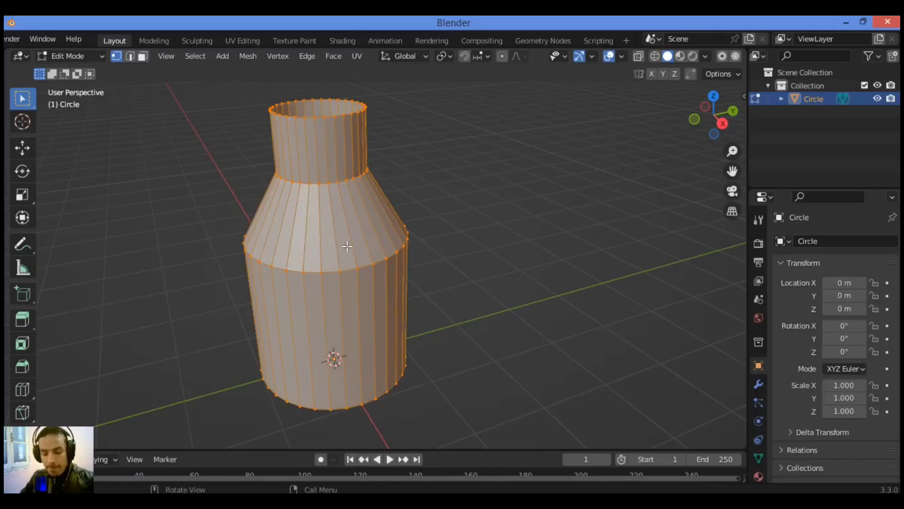
click(602, 127)
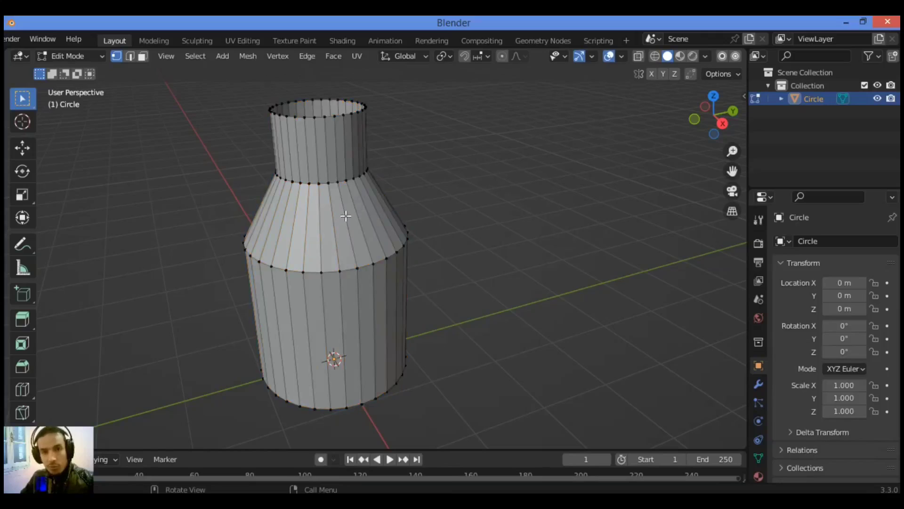
key(a)
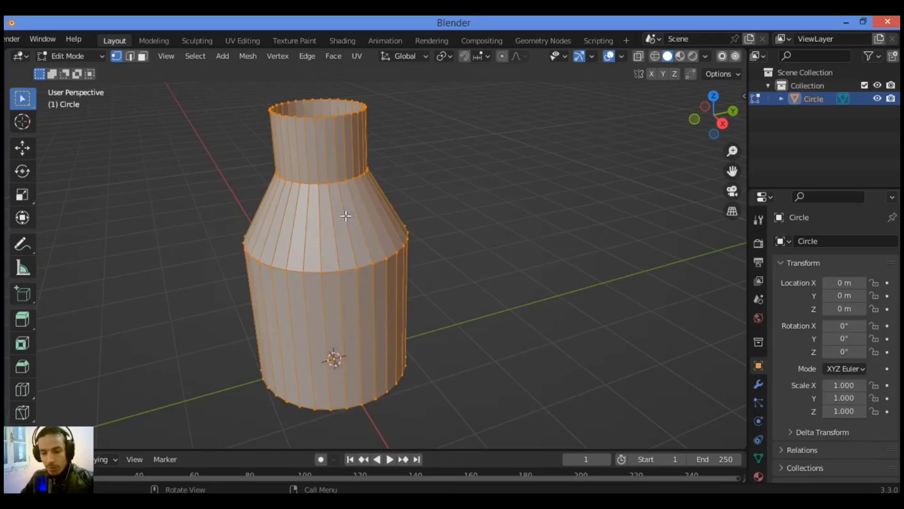
click(678, 202)
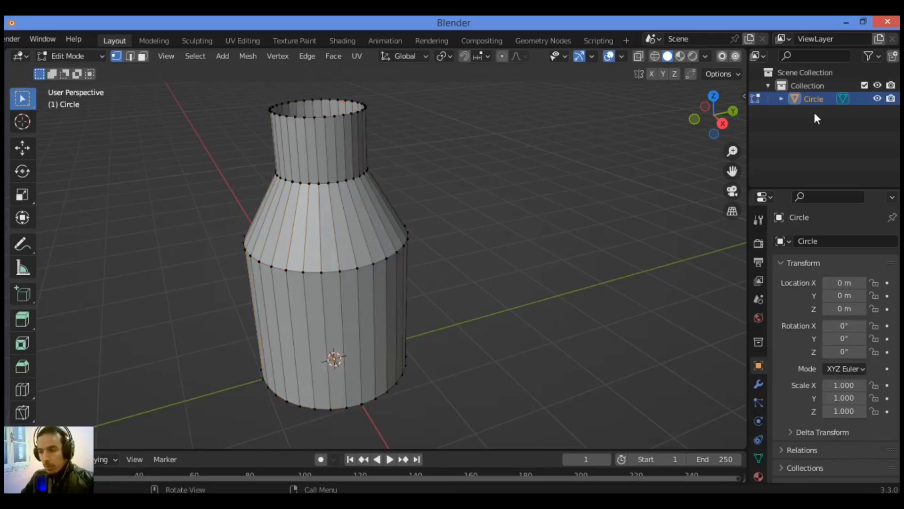
Rename the Circle object as "base shape".
double_click(813, 97)
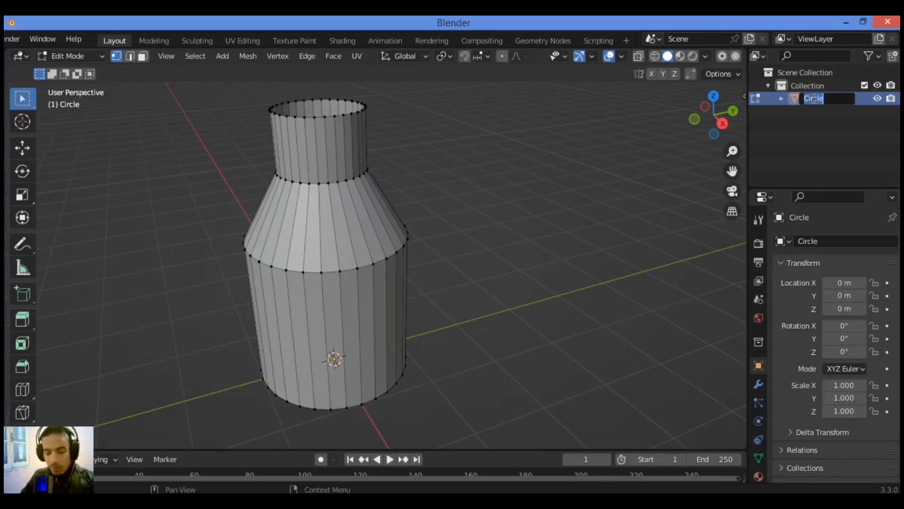
text(base)
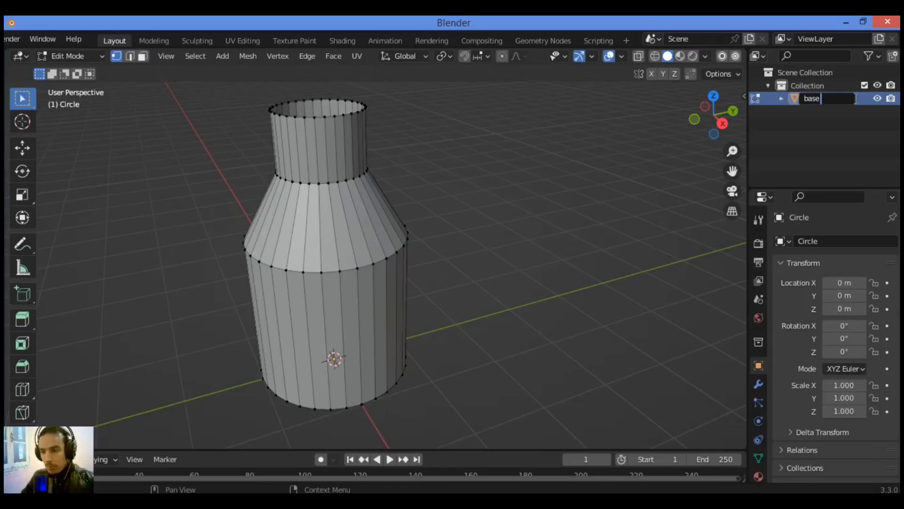
text( sha)
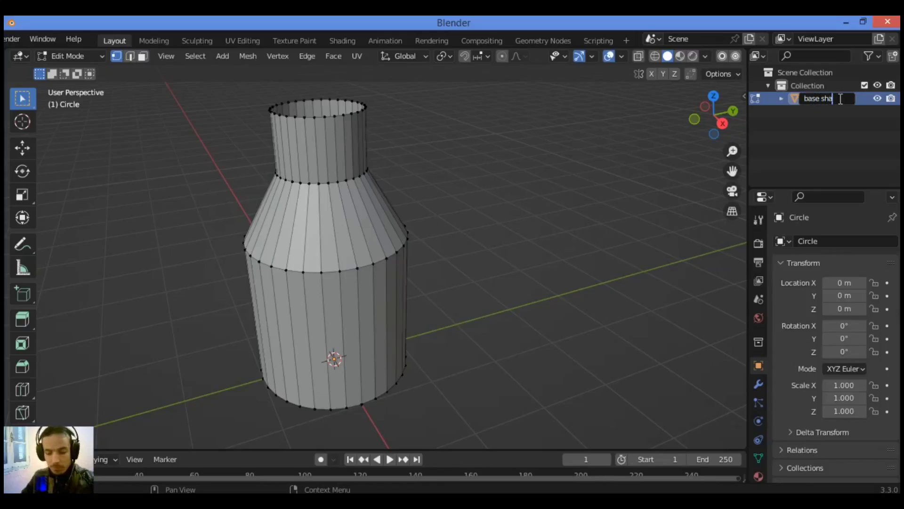
text(pe)
key(Return)
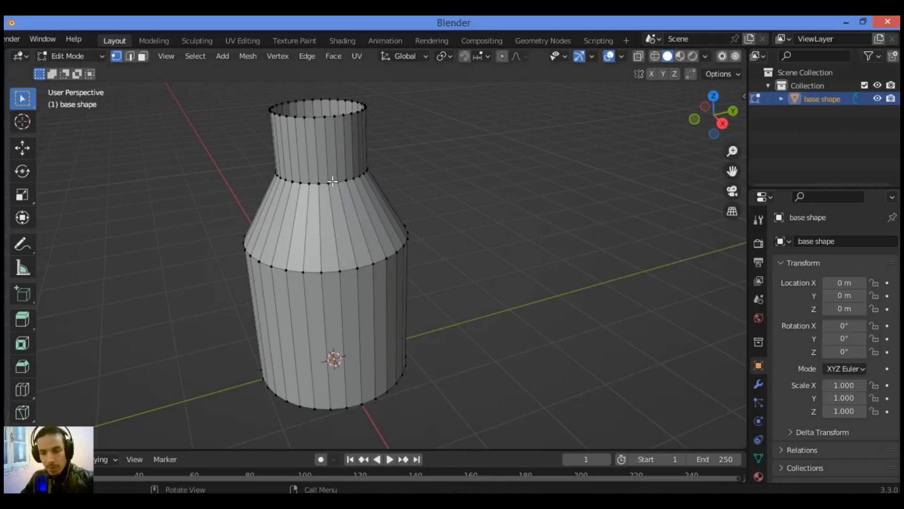
Select the bottle's entire mesh and duplicate it in place.
key(a)
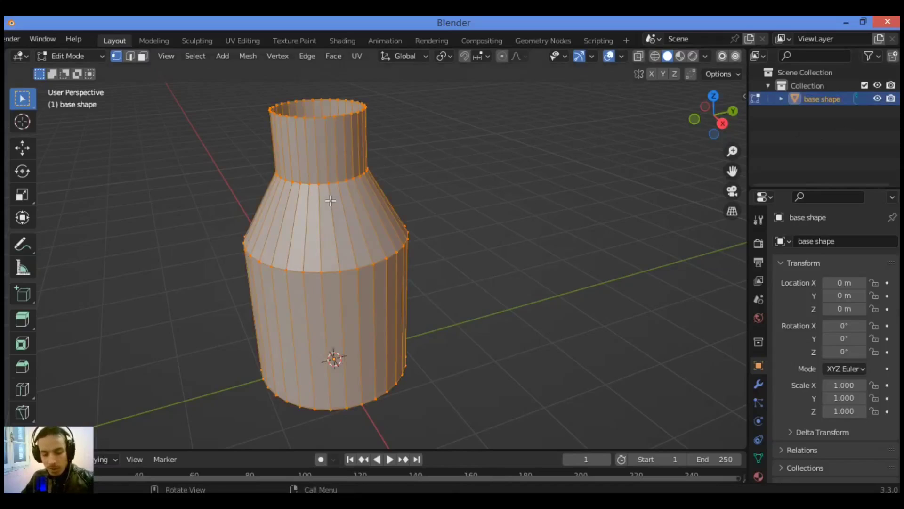
key(shift+d)
right_click(328, 201)
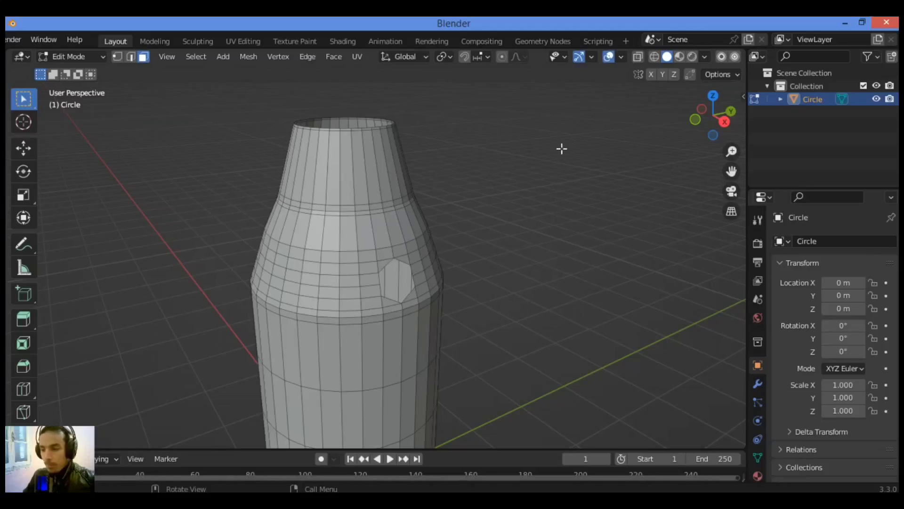
Rename the detailed bottle object from Circle to "base shape".
double_click(818, 99)
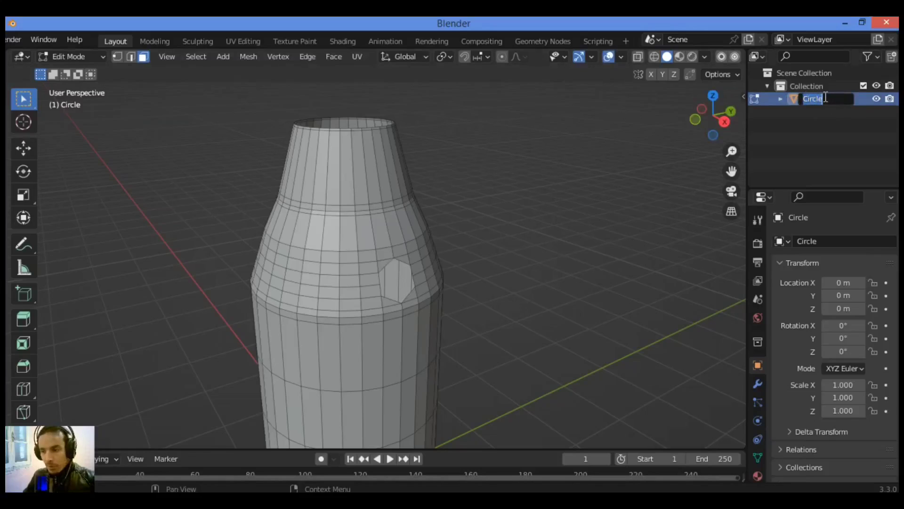
text(base st)
text(ape)
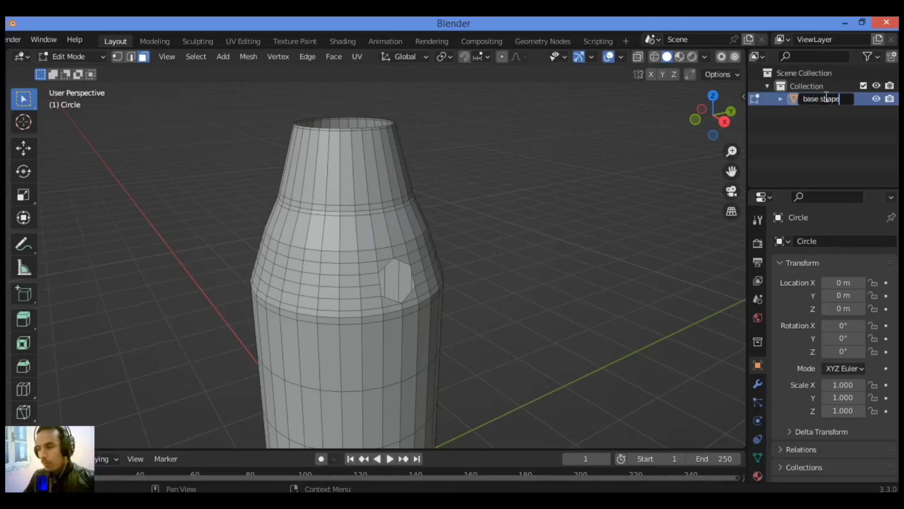
key(Return)
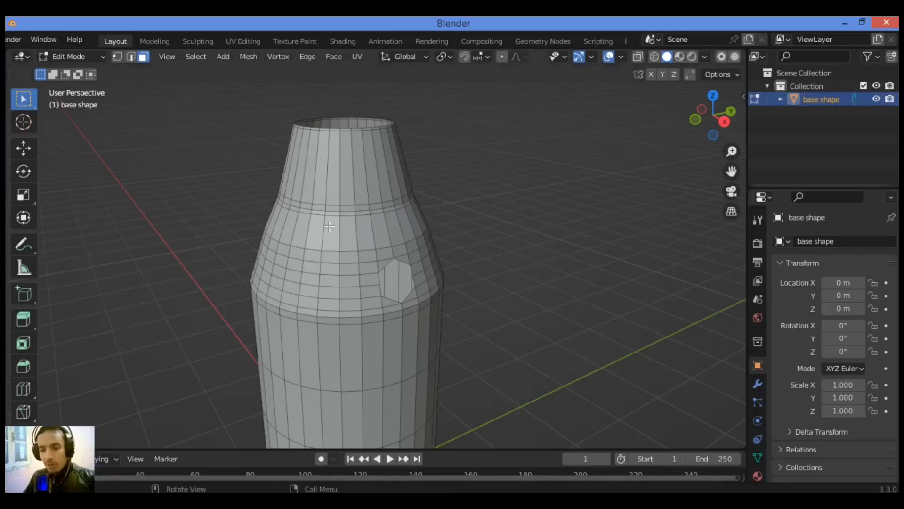
Knife-cut a closed hexagonal outline through existing grid vertices on the lower part of the bottle's shoulder.
scroll(426, 267, up, 4)
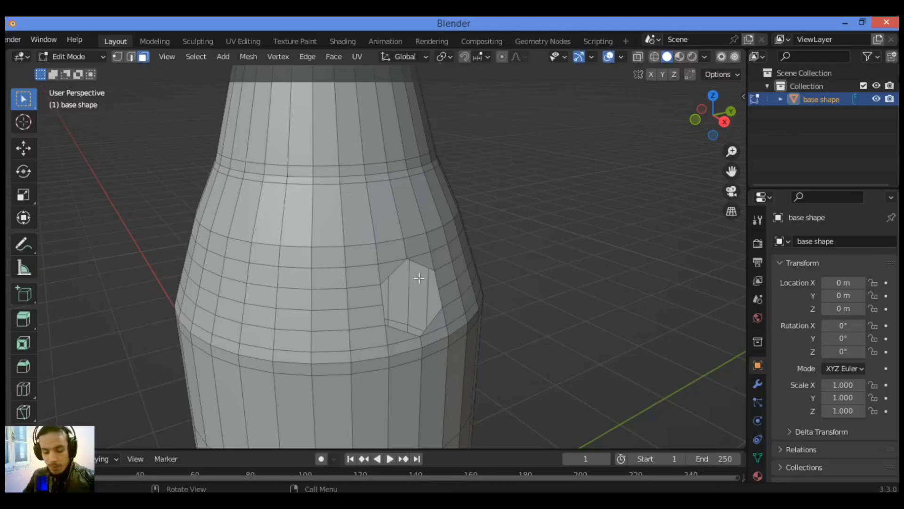
key(shift+2)
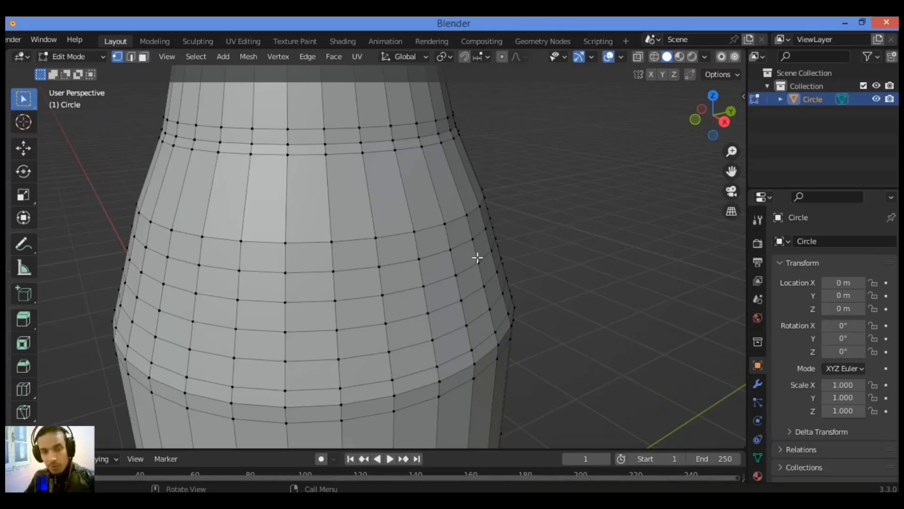
key(k)
click(378, 267)
click(334, 300)
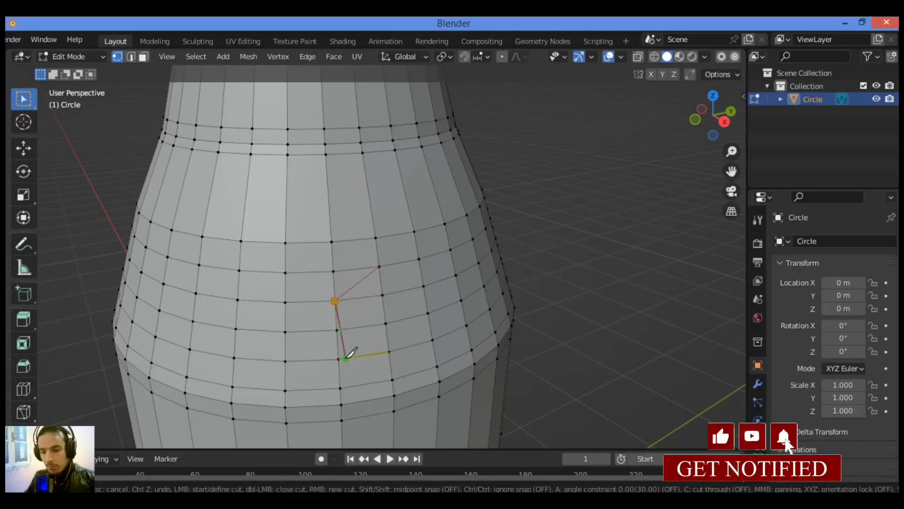
click(339, 359)
click(393, 380)
click(433, 339)
click(424, 285)
click(380, 266)
key(Return)
Select the faces inside the hexagonal cut, try to delete them, and return to vertex selection.
click(144, 56)
mouse_move(386, 283)
mouse_down()
mouse_move(362, 372)
mouse_move(373, 358)
mouse_up()
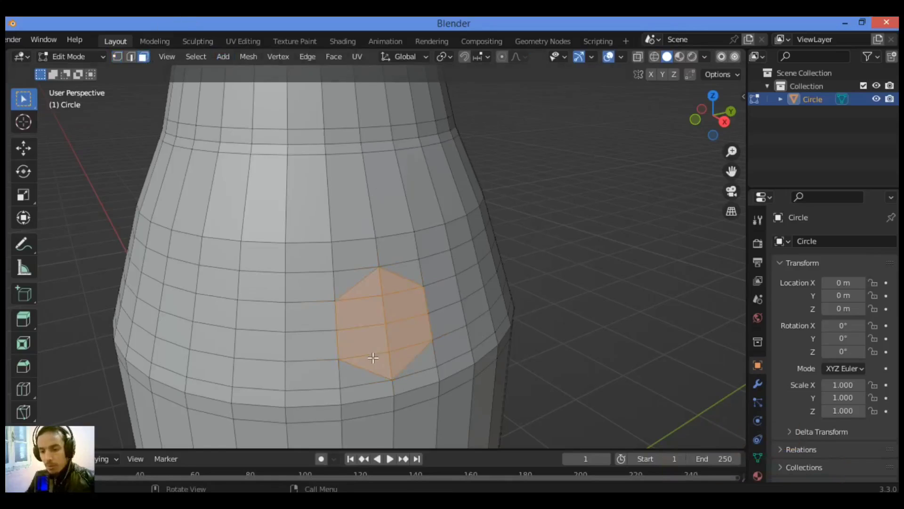
key(x)
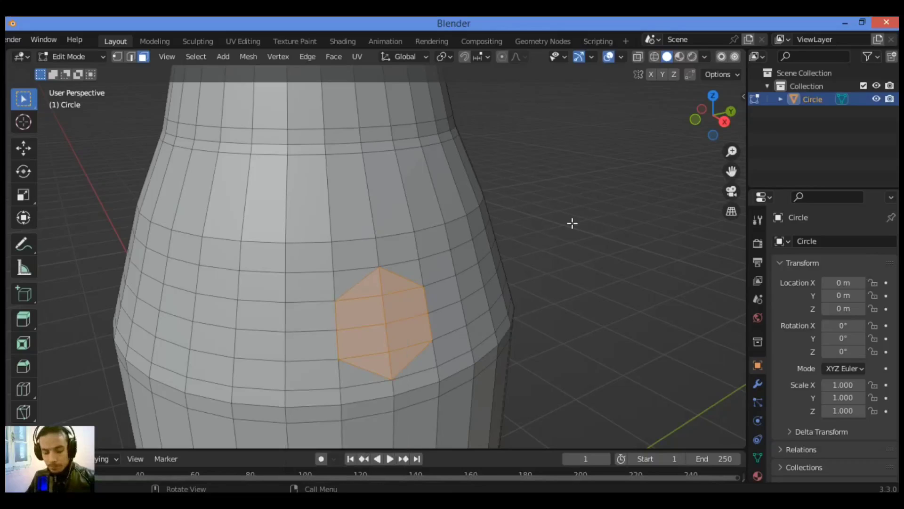
key(1)
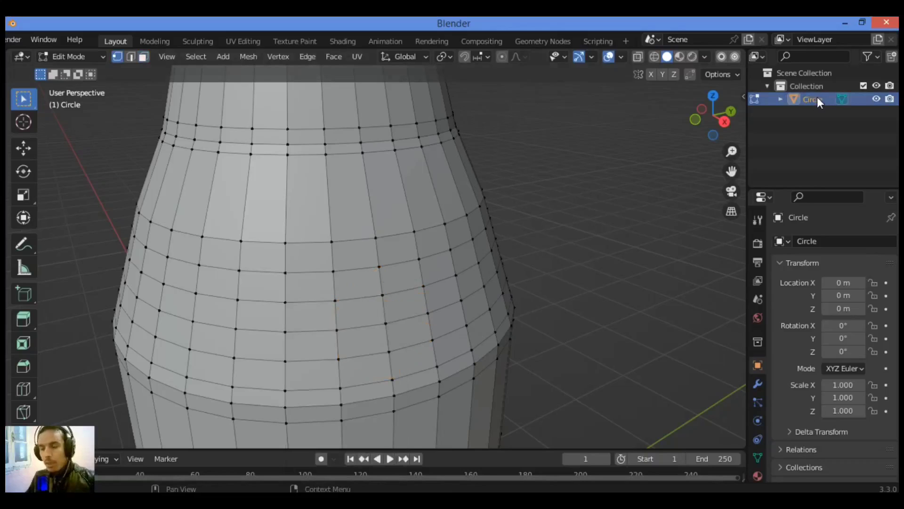
Rename the bottle object from Circle to "base shape".
double_click(816, 97)
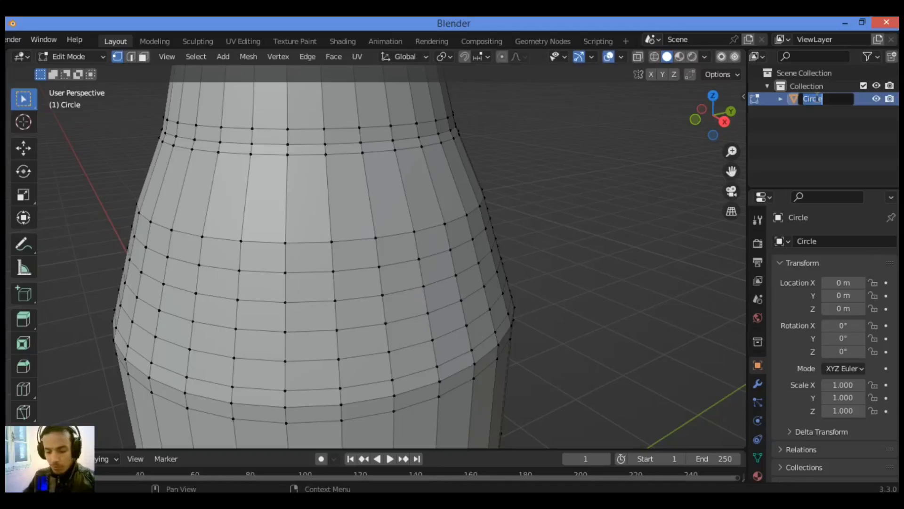
text(base)
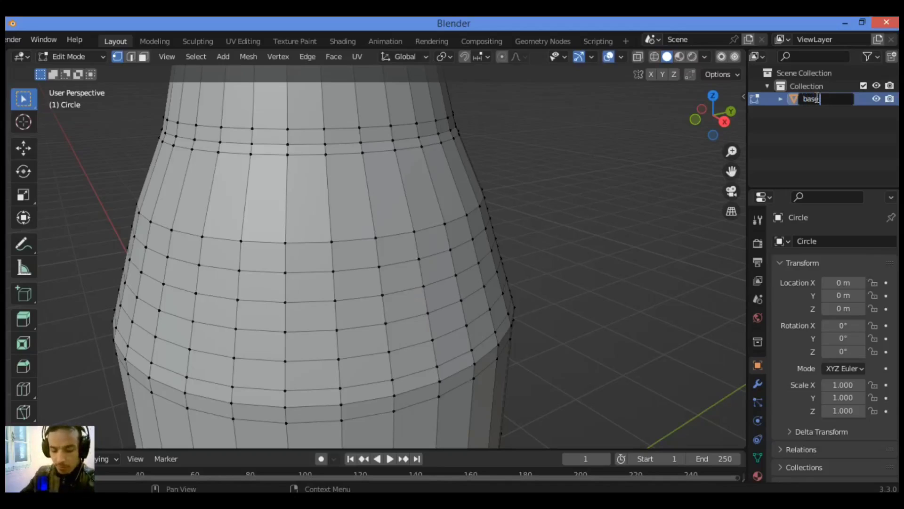
text( shape)
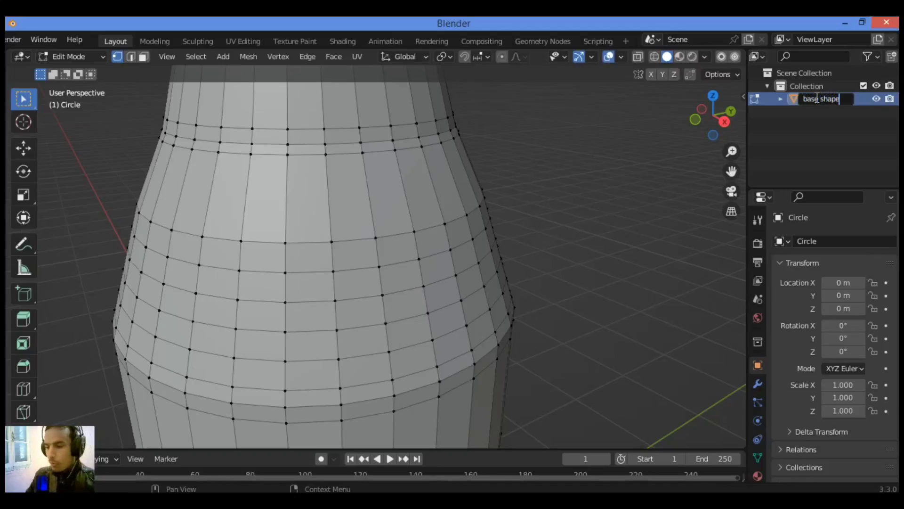
key(Return)
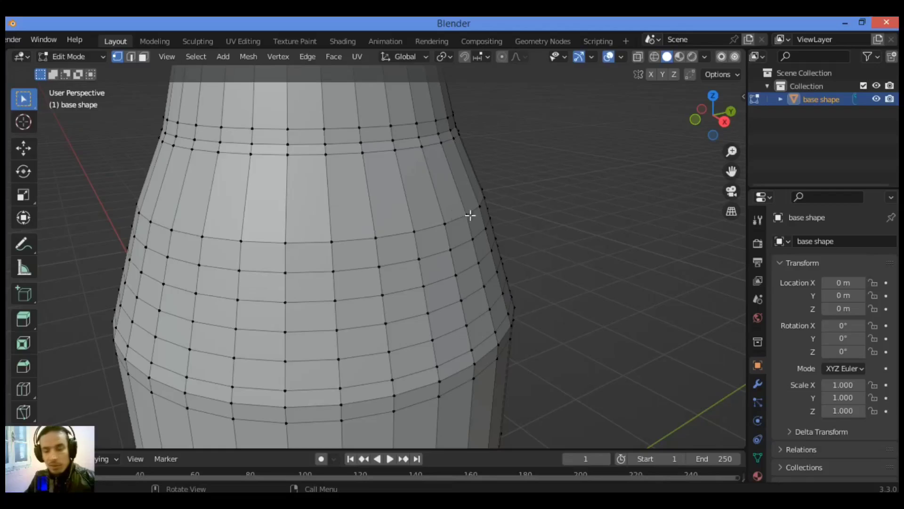
Return to Object Mode and duplicate the base shape bottle in place.
key(Tab)
scroll(424, 212, down, 5)
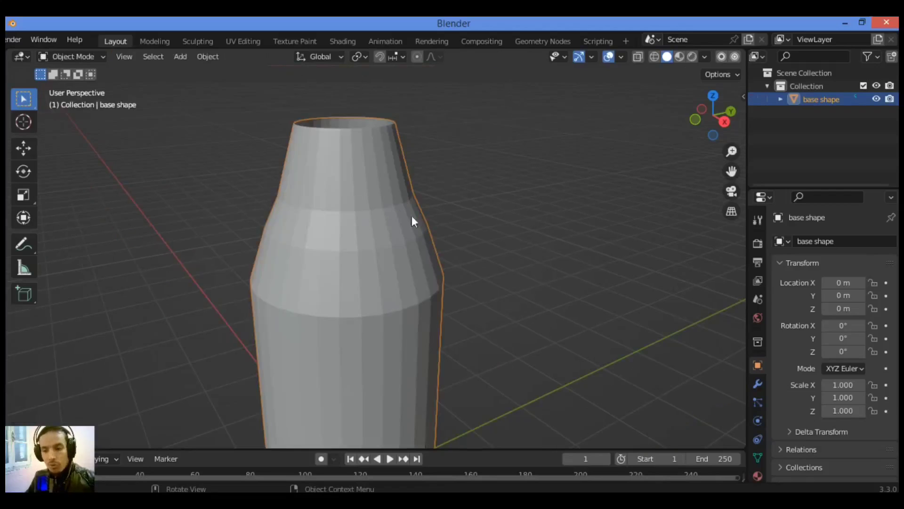
key(shift+d)
right_click(375, 209)
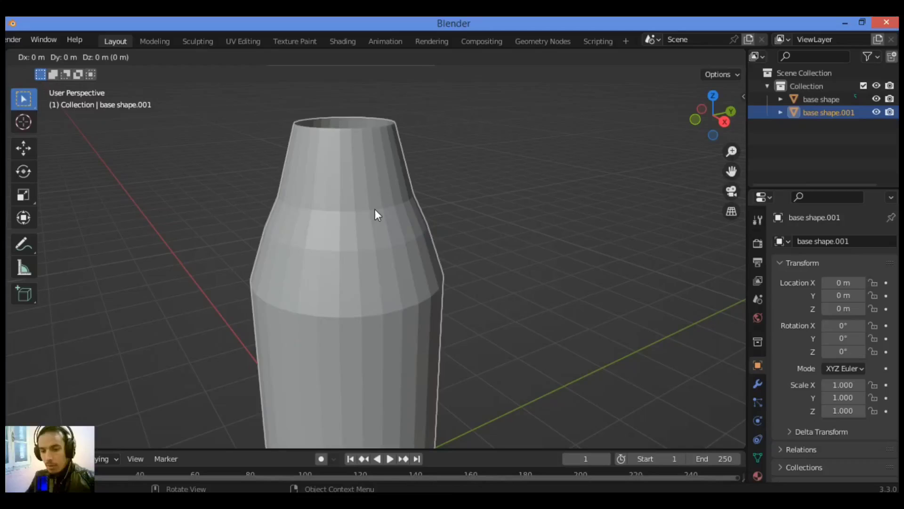
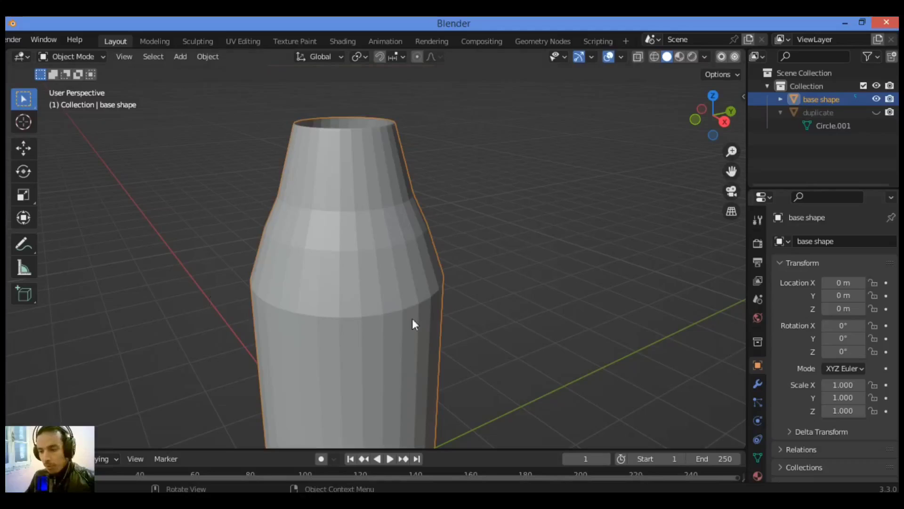
Add a Subdivision Surface modifier to the base shape and set its viewport level to 2.
scroll(784, 320, down, 4)
scroll(787, 320, down, 1)
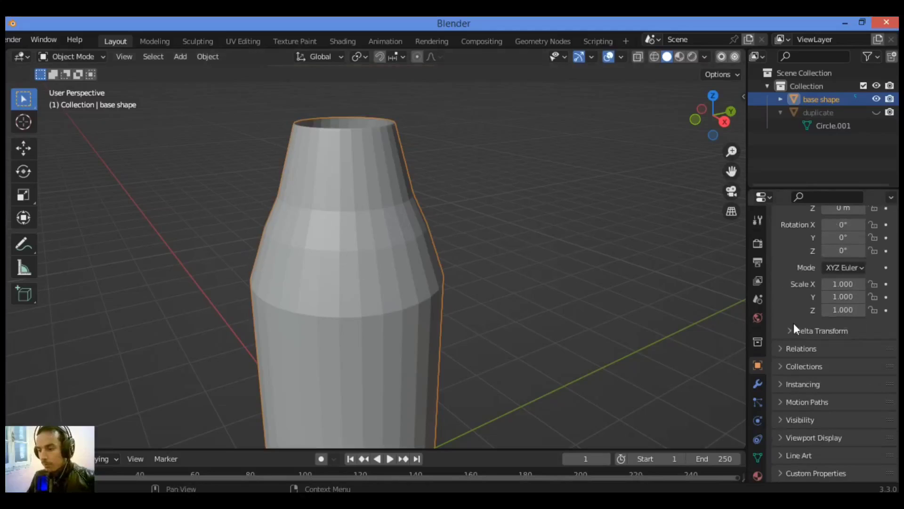
scroll(801, 311, up, 6)
click(758, 383)
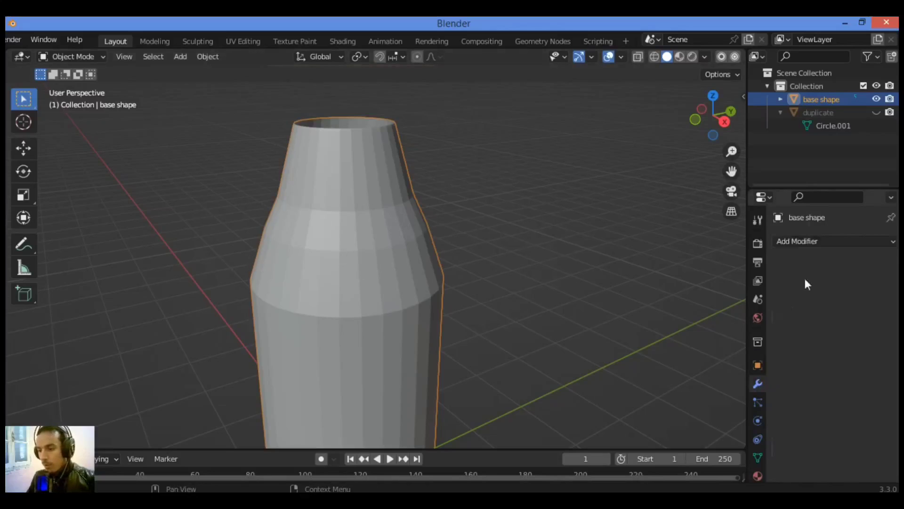
click(816, 241)
scroll(676, 489, down, 3)
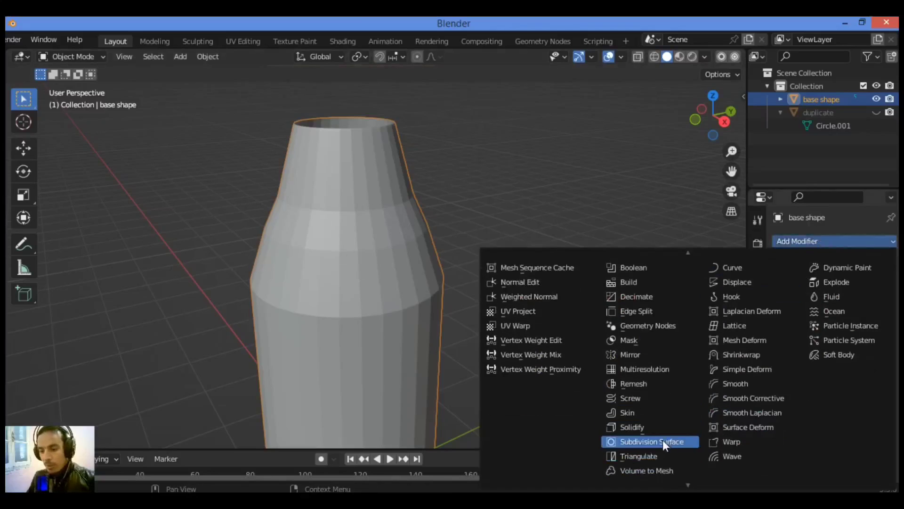
click(668, 440)
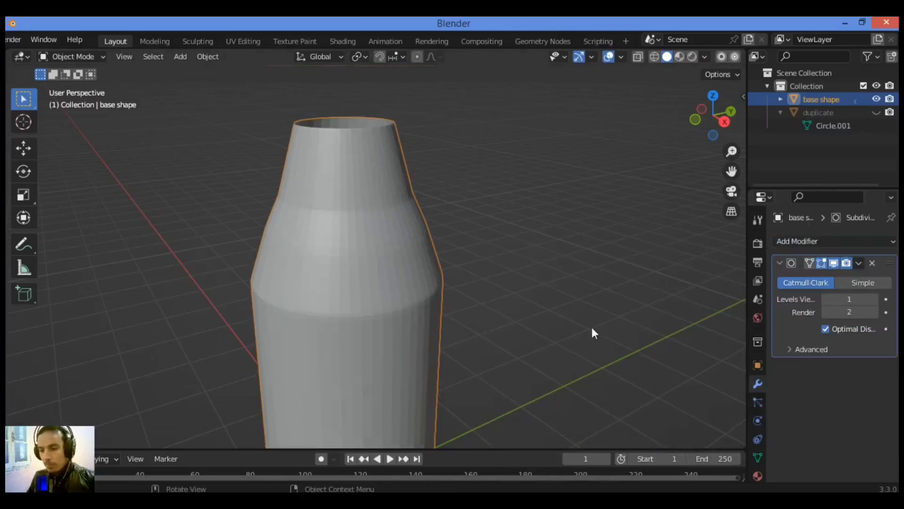
click(877, 299)
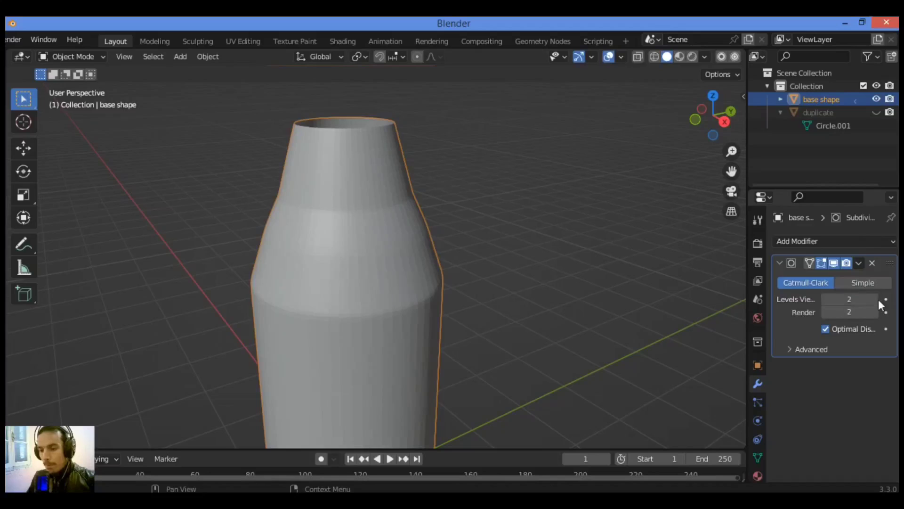
Shade the base shape smooth and widen the area that shows its modifier settings.
right_click(332, 197)
click(329, 197)
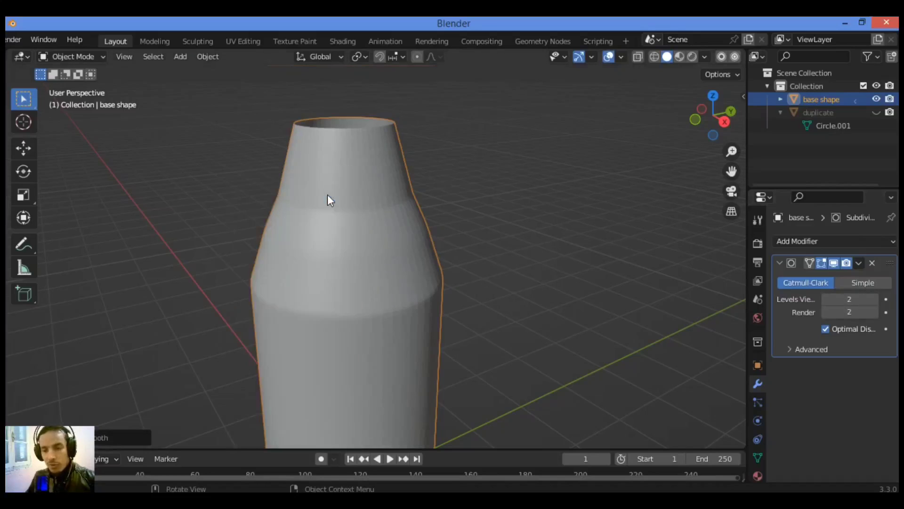
right_click(338, 190)
click(337, 201)
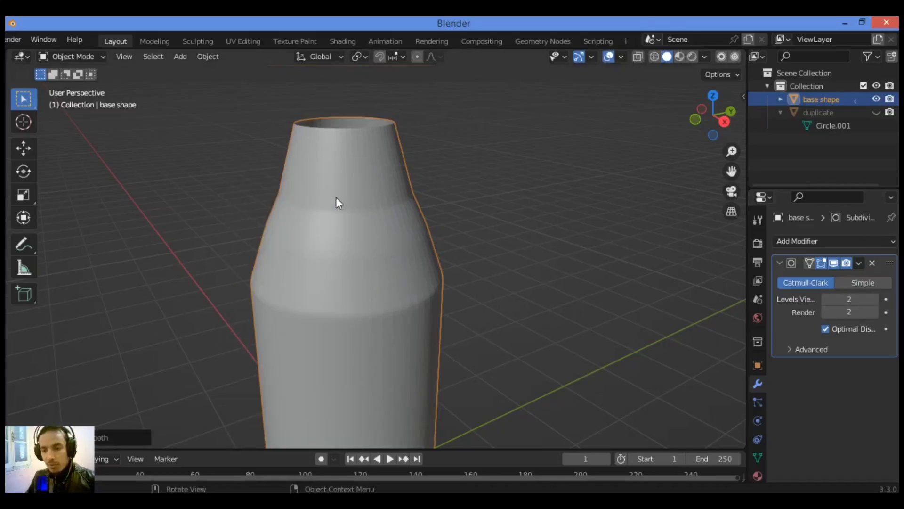
click(539, 247)
drag(713, 115, 578, 162)
click(391, 174)
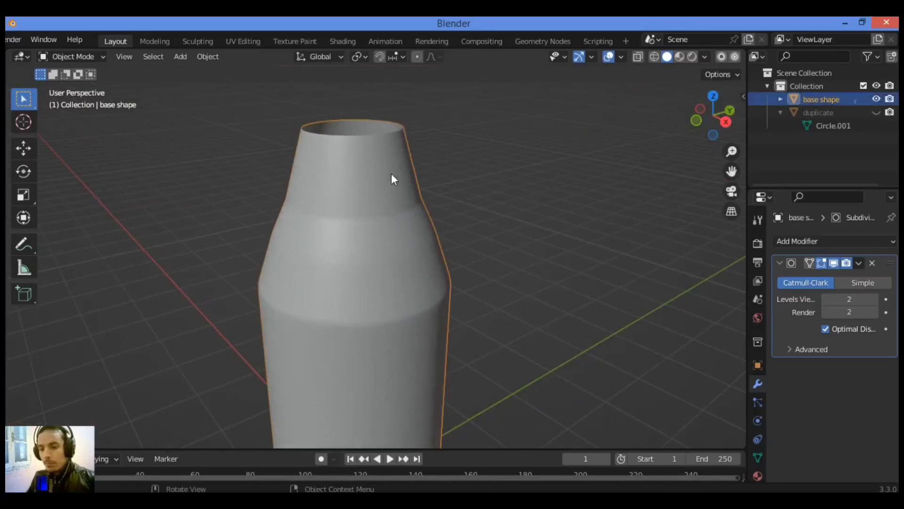
drag(747, 235, 705, 236)
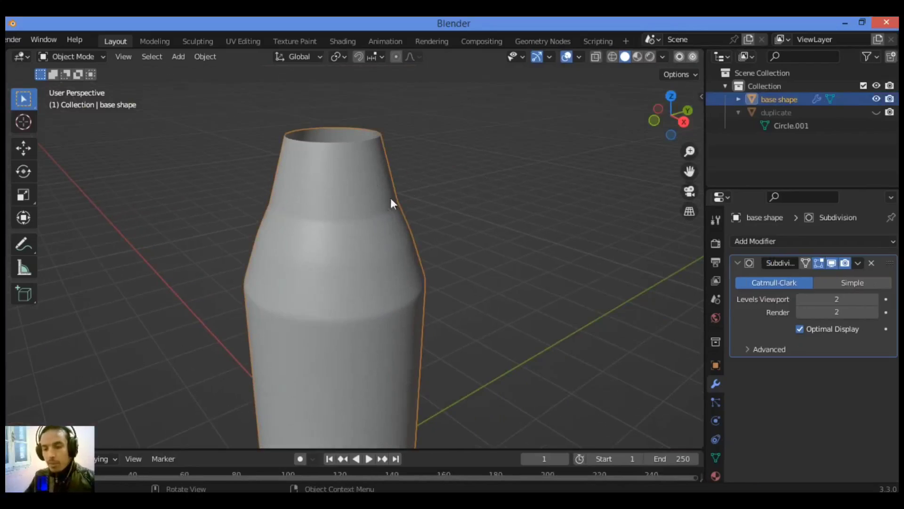
Hide the base shape, unhide the object named duplicate and select it.
click(877, 99)
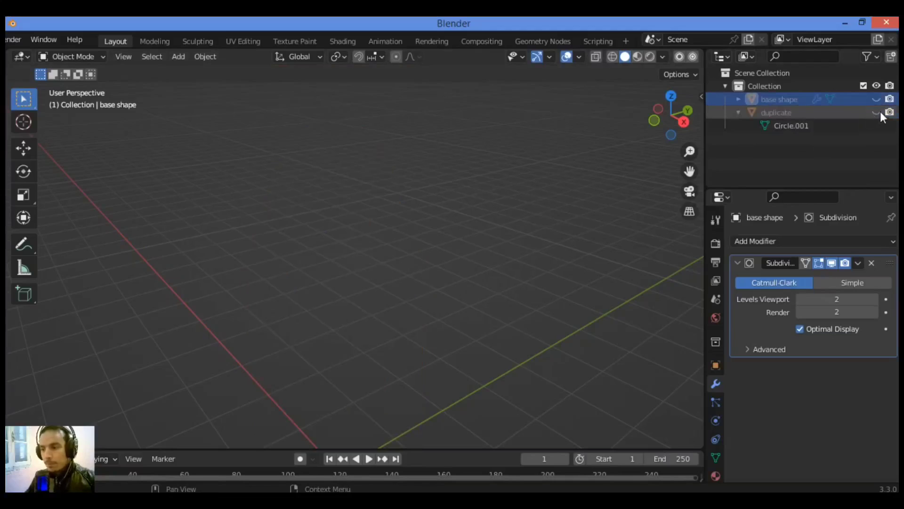
click(877, 113)
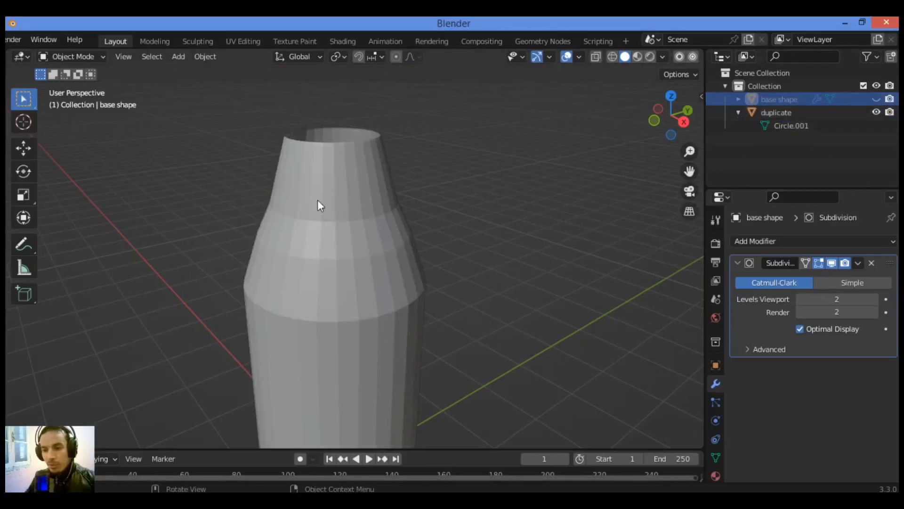
click(378, 204)
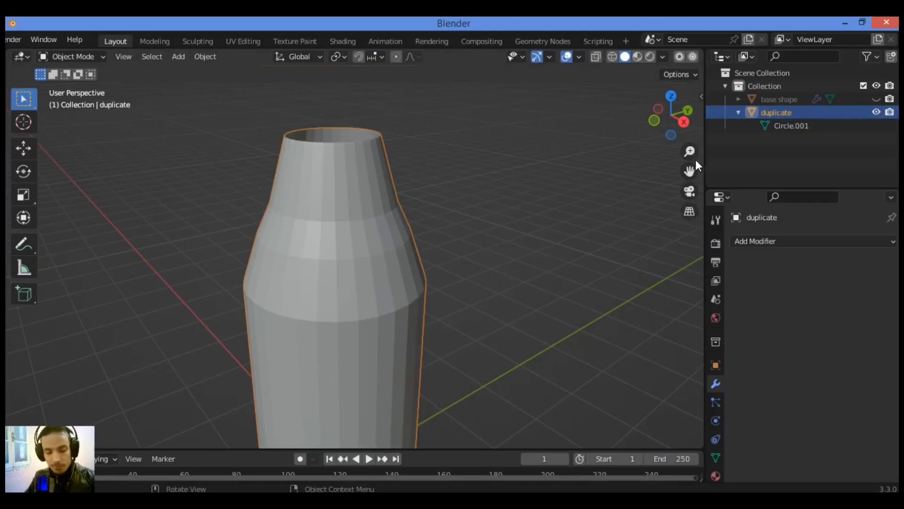
In Edit Mode, knife-cut the slanted upper and lower sides of a hexagon, two faces wide, between existing vertices on the duplicate's shoulder.
key(Tab)
scroll(385, 240, up, 4)
key(k)
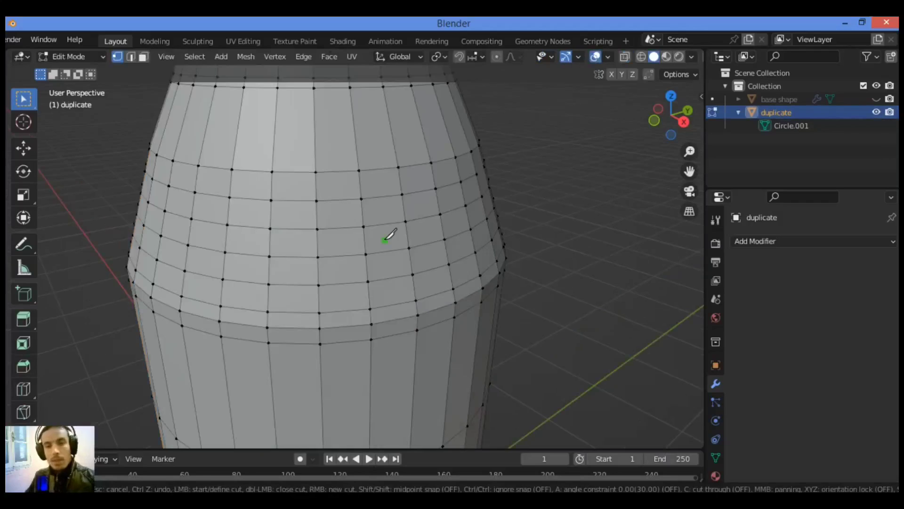
click(316, 200)
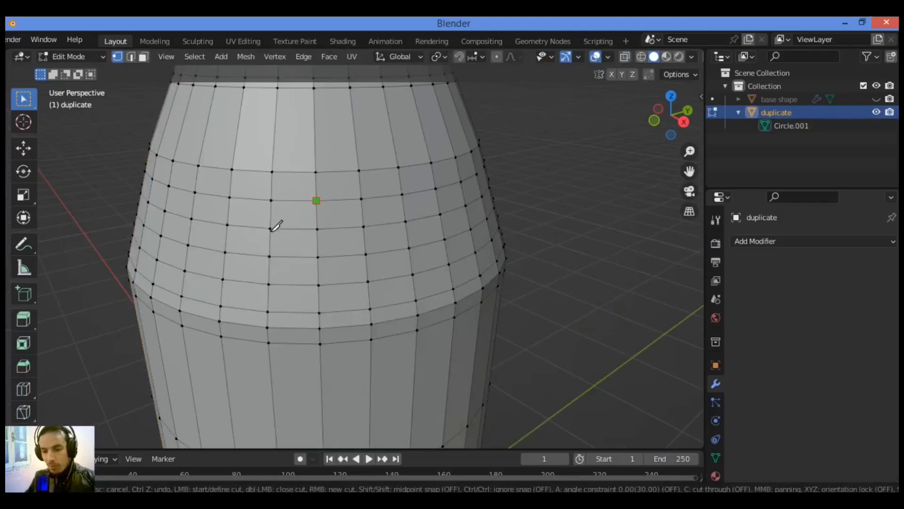
click(271, 228)
right_click(274, 283)
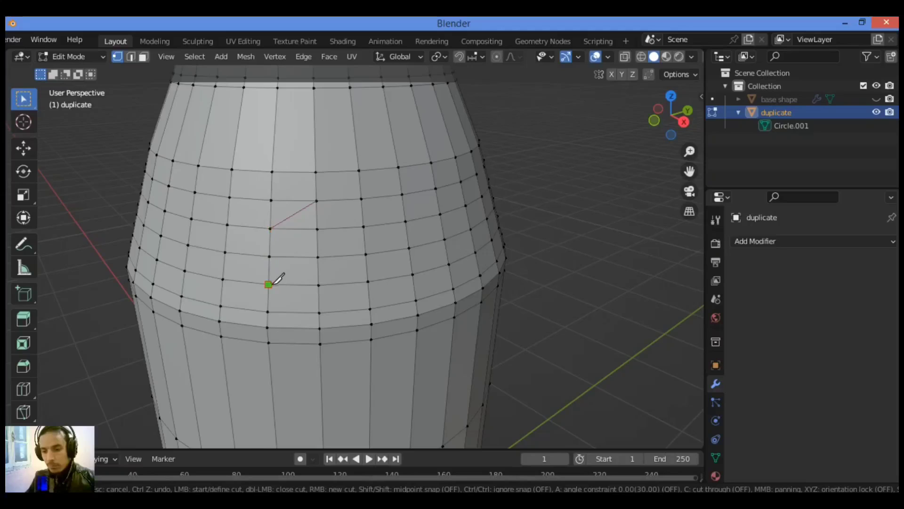
click(269, 284)
click(319, 312)
click(367, 281)
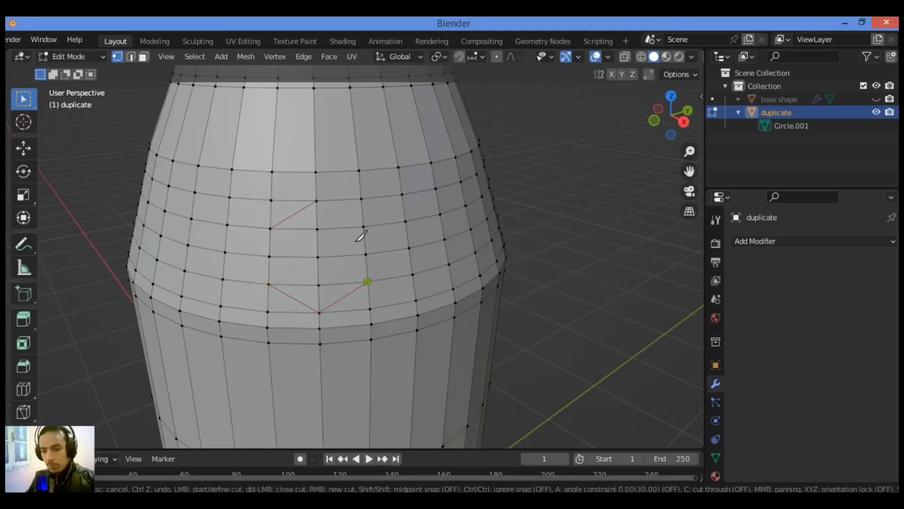
right_click(369, 220)
click(364, 227)
click(322, 201)
key(Return)
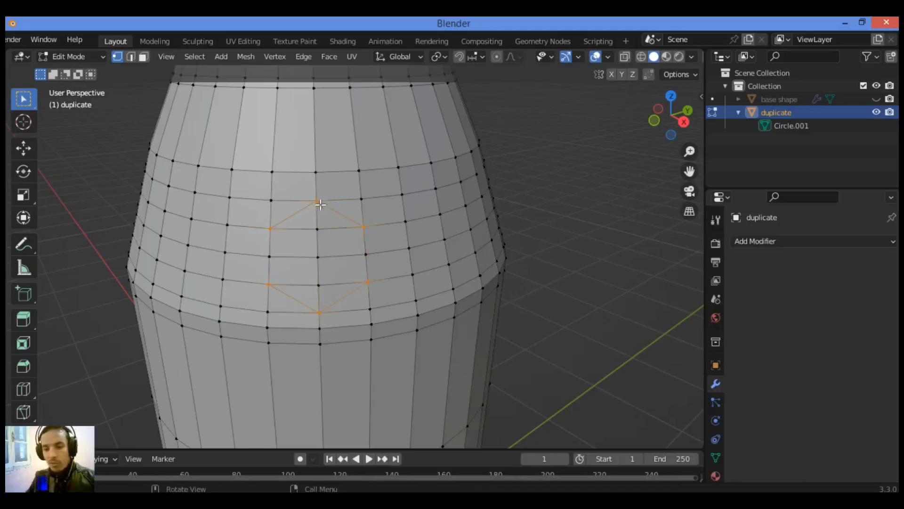
Delete the faces inside the hexagonal cut on the duplicate's shoulder and return to Object Mode.
click(143, 56)
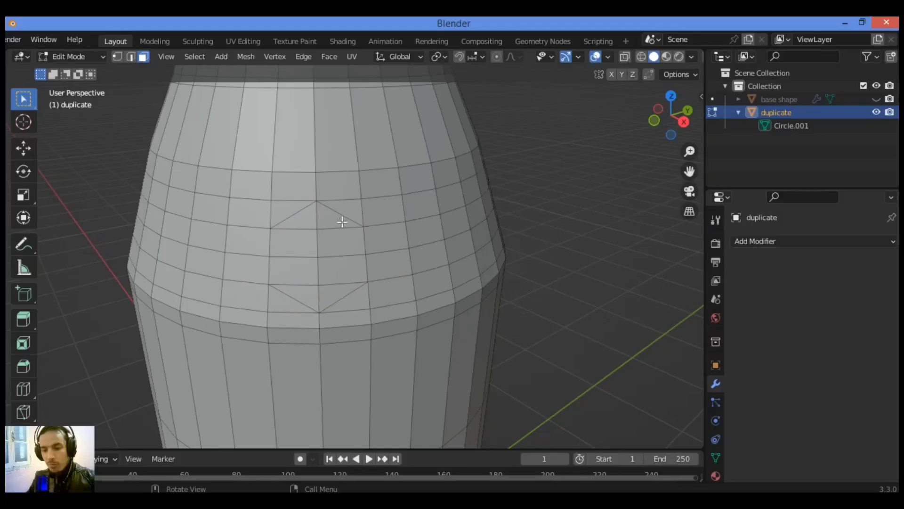
key(l)
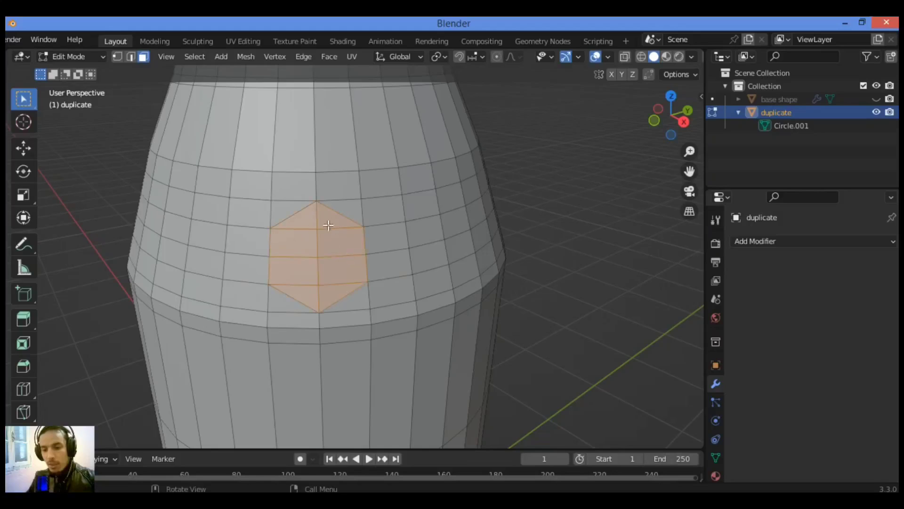
key(x)
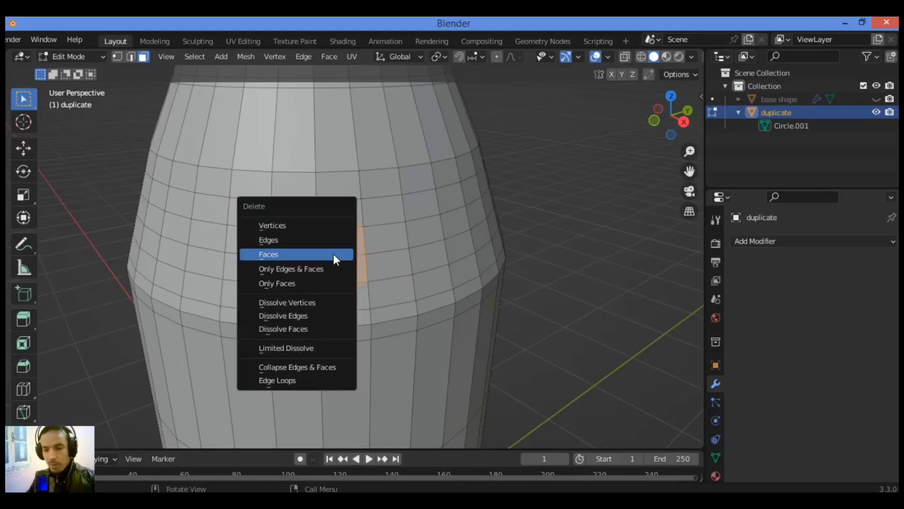
click(329, 252)
middle_drag(539, 230, 617, 189)
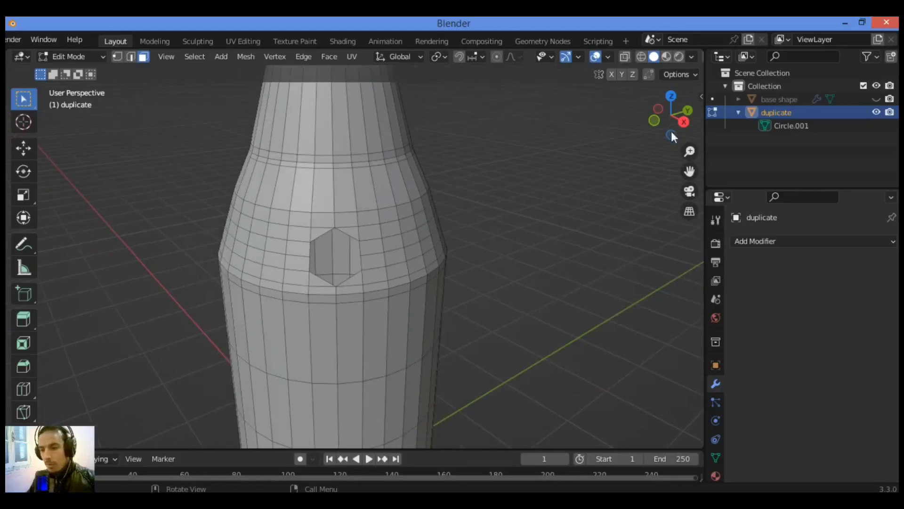
drag(672, 131, 524, 176)
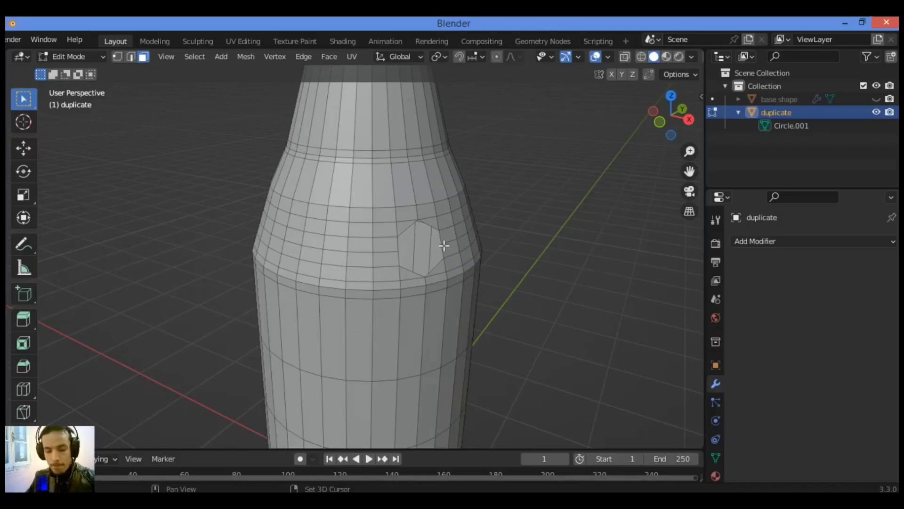
key(Tab)
scroll(393, 200, up, 3)
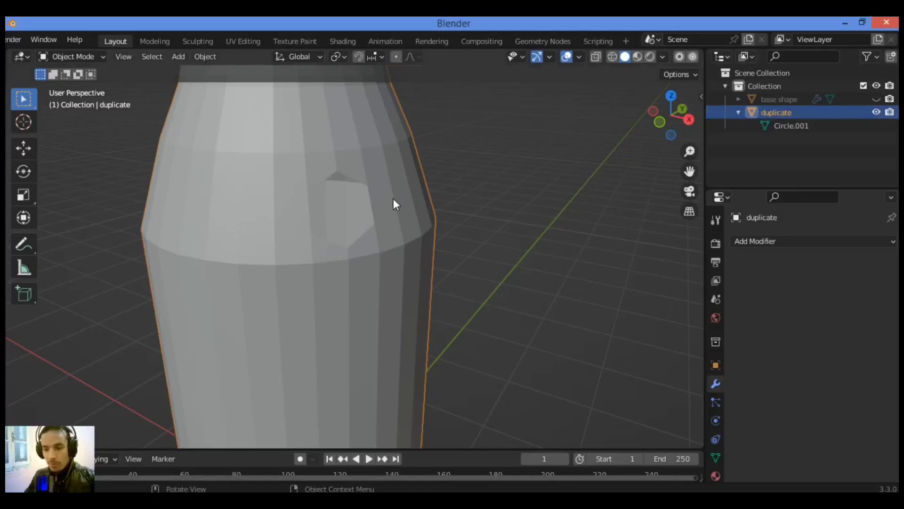
Duplicate the bottle with the hexagonal hole and move the copy about 4.94 m along the global Y axis.
key(shift+d)
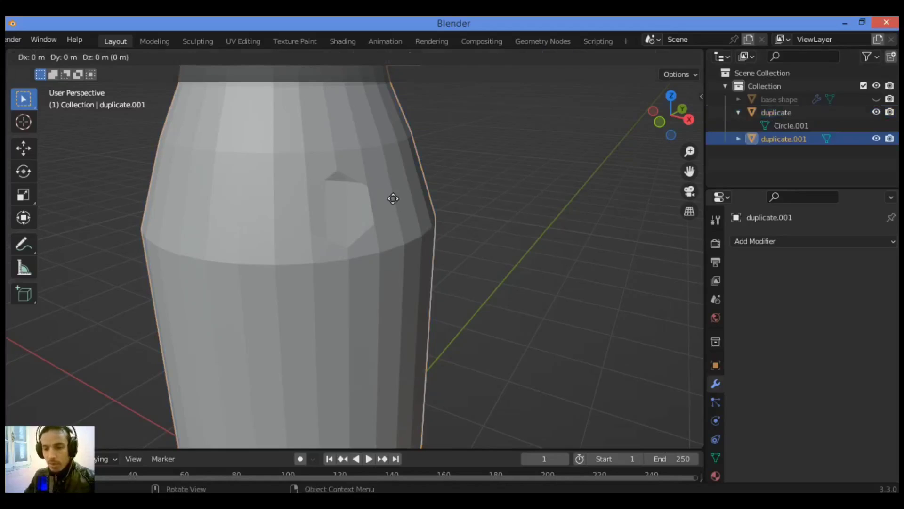
key(g)
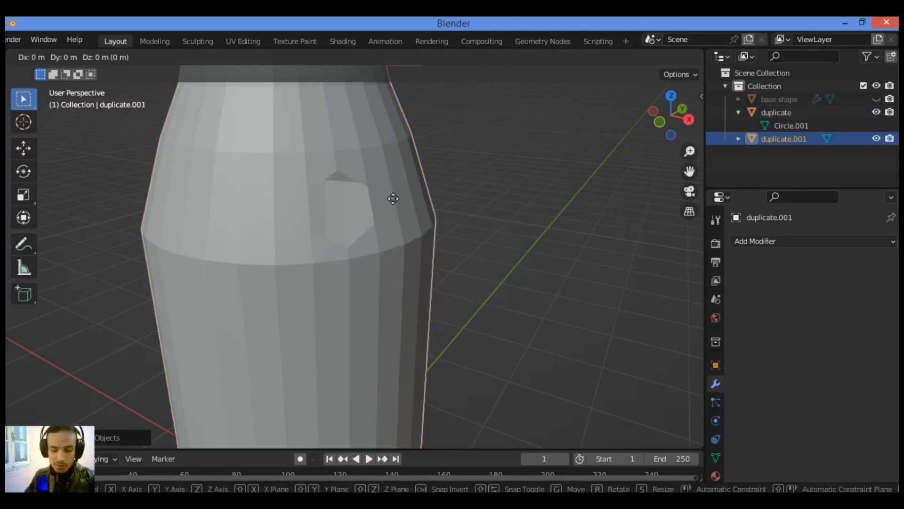
key(y)
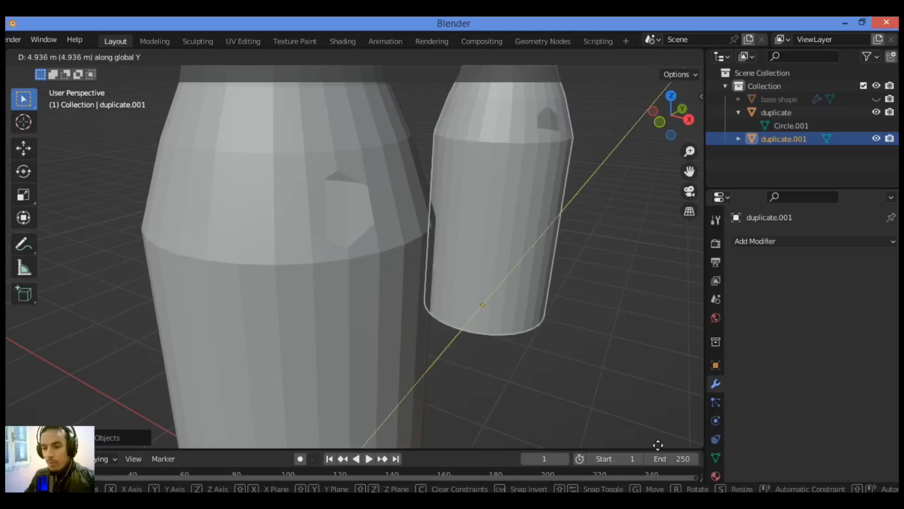
click(658, 444)
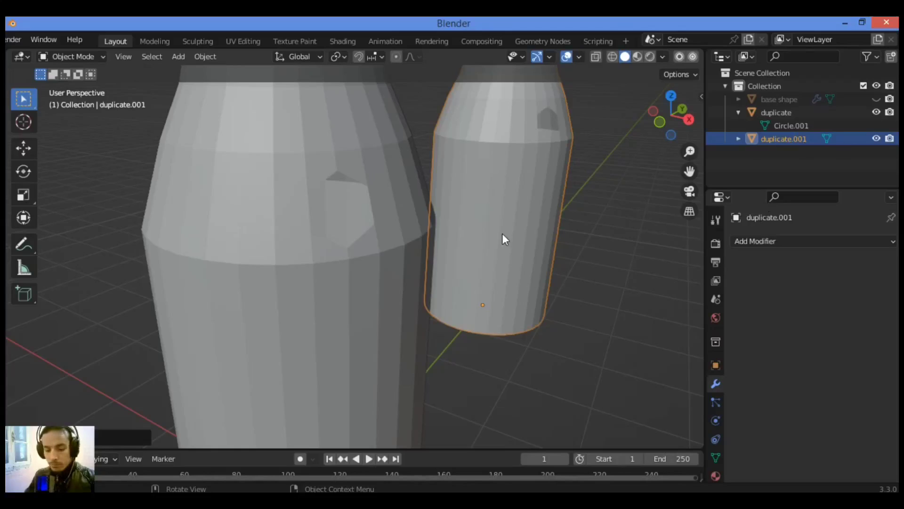
Rename the moved bottle copy as "duplicate without shrinkwrap" and hide it in the viewport.
middle_drag(502, 233, 490, 231)
double_click(784, 138)
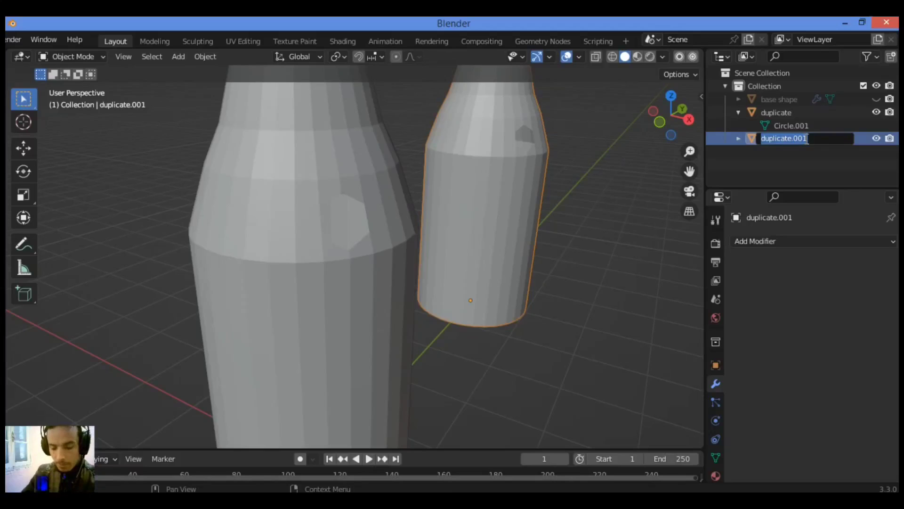
text(duplica)
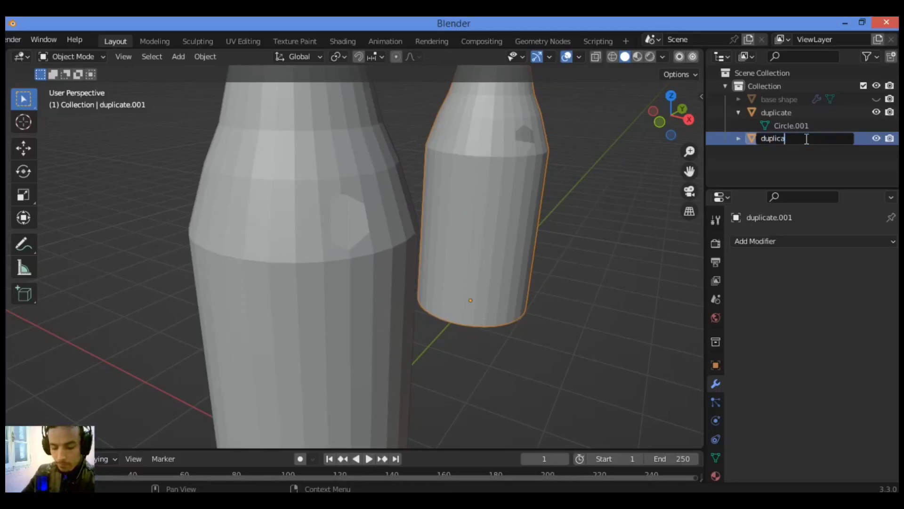
text(te with)
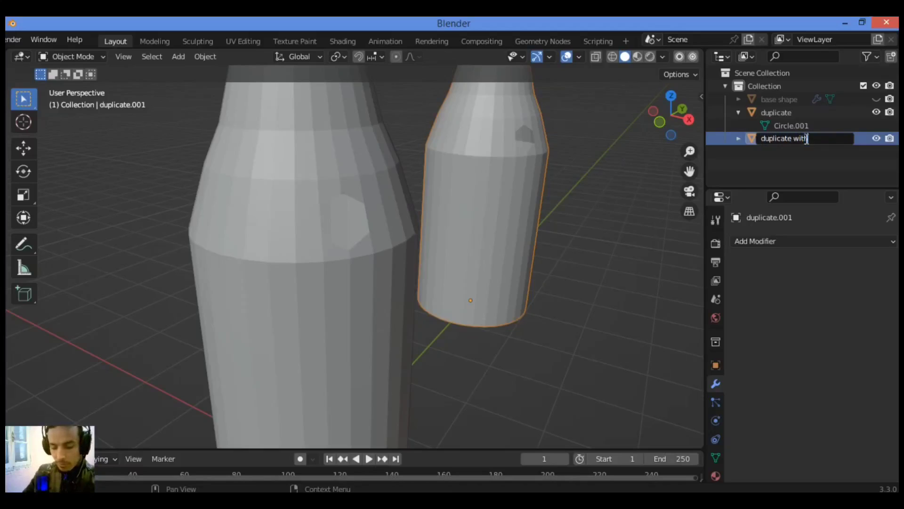
text(out sm)
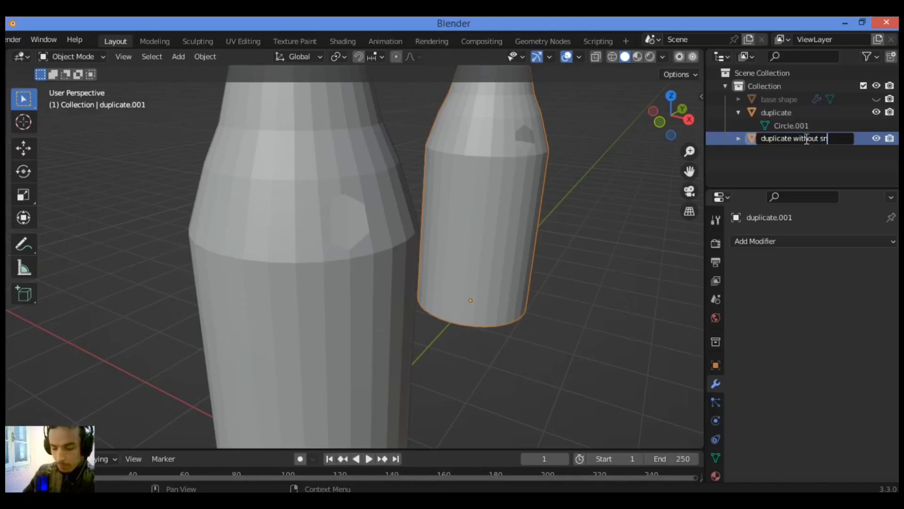
key(BackSpace)
text(hrin)
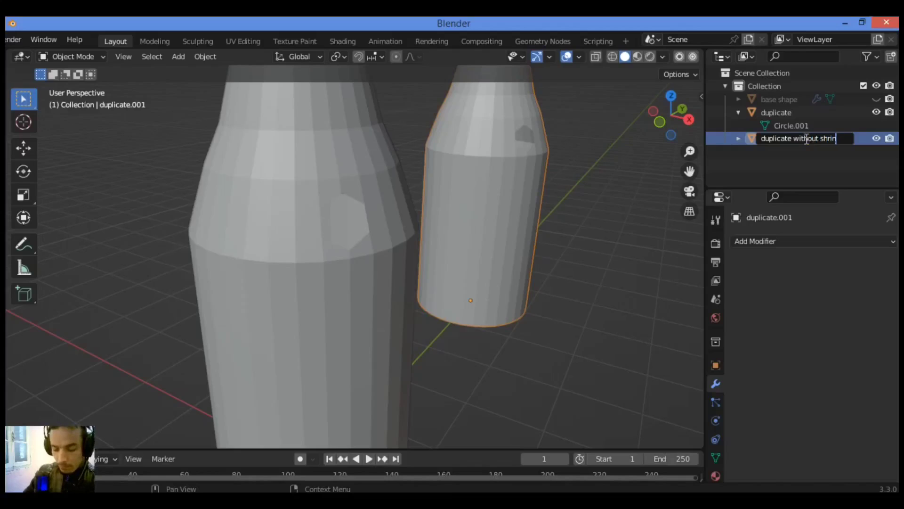
text(kwrap)
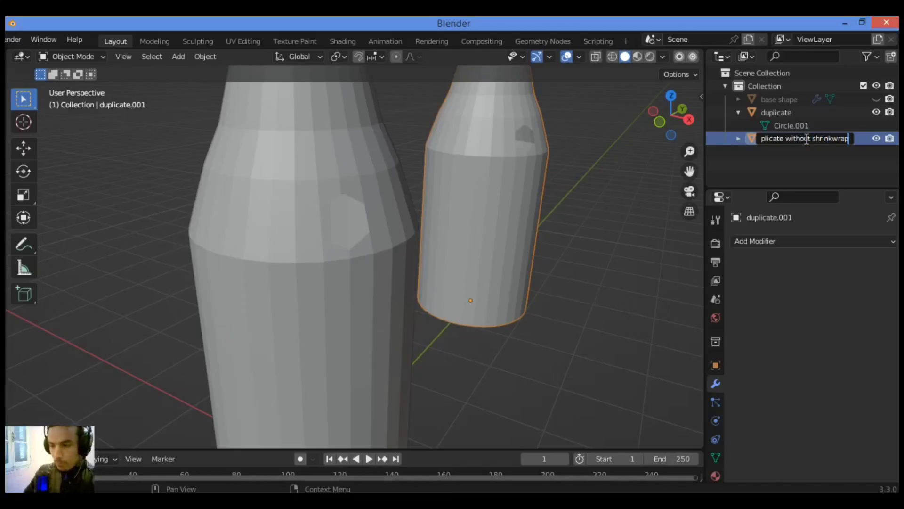
key(Return)
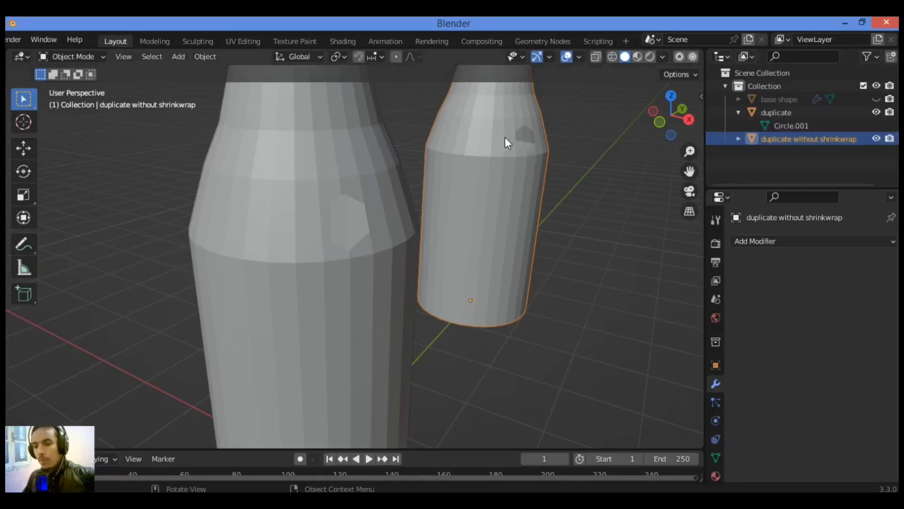
click(877, 138)
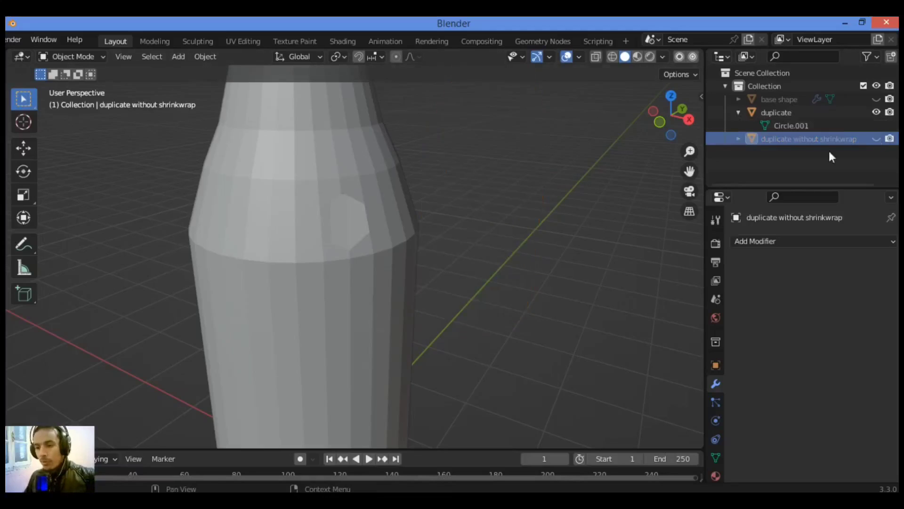
Add a Subdivision Surface modifier to the object named duplicate, with viewport and render levels both set to 3.
click(305, 203)
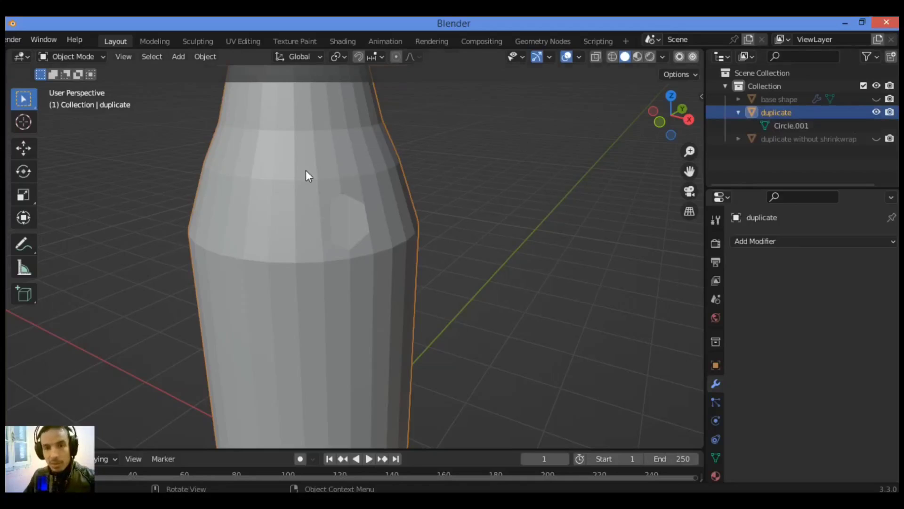
click(816, 240)
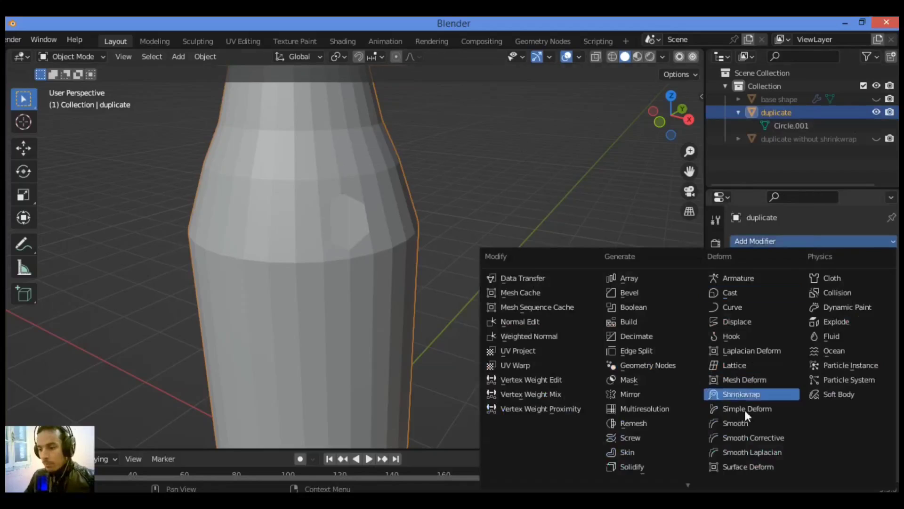
scroll(749, 421, down, 3)
click(651, 426)
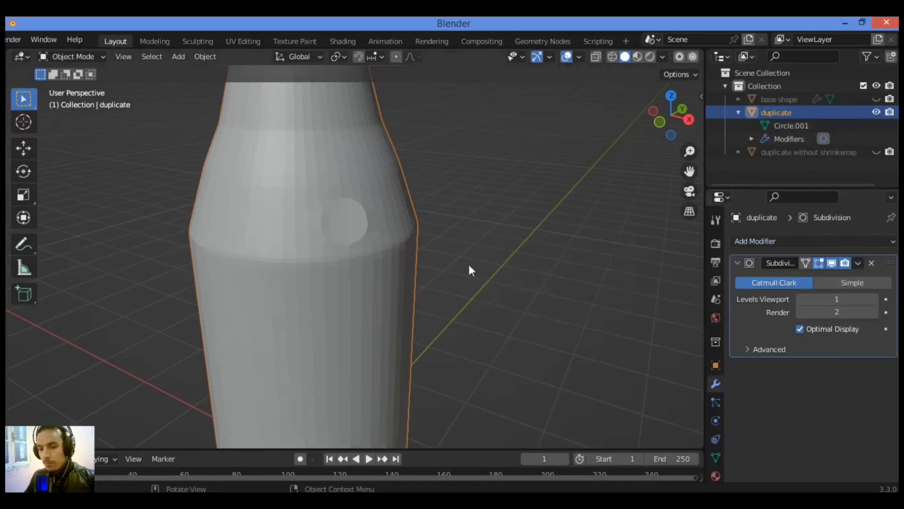
click(877, 298)
click(877, 299)
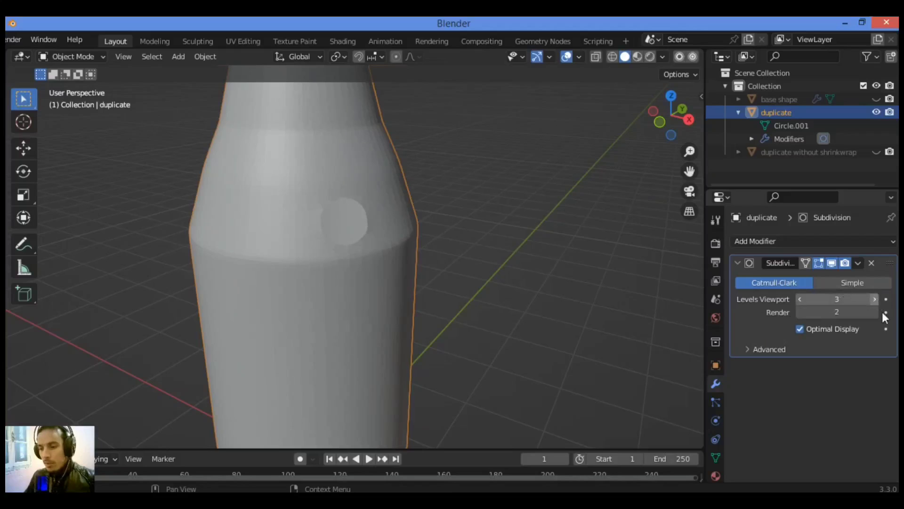
click(875, 312)
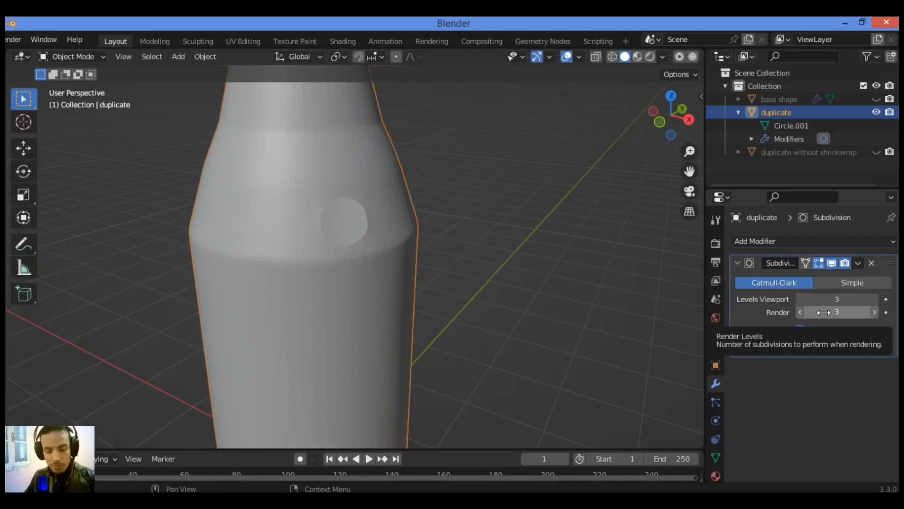
middle_drag(372, 189, 340, 178)
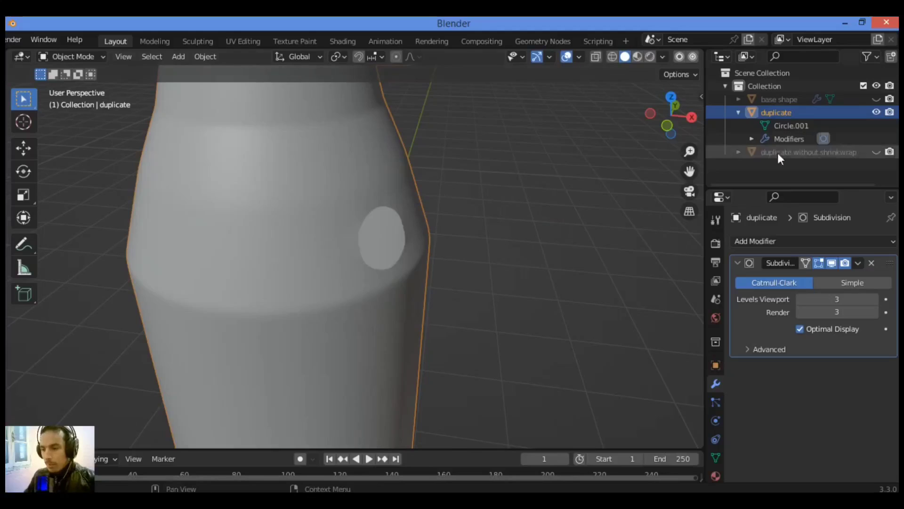
Add a Shrinkwrap modifier to the duplicate and place it above the Subdivision modifier in the stack.
click(847, 243)
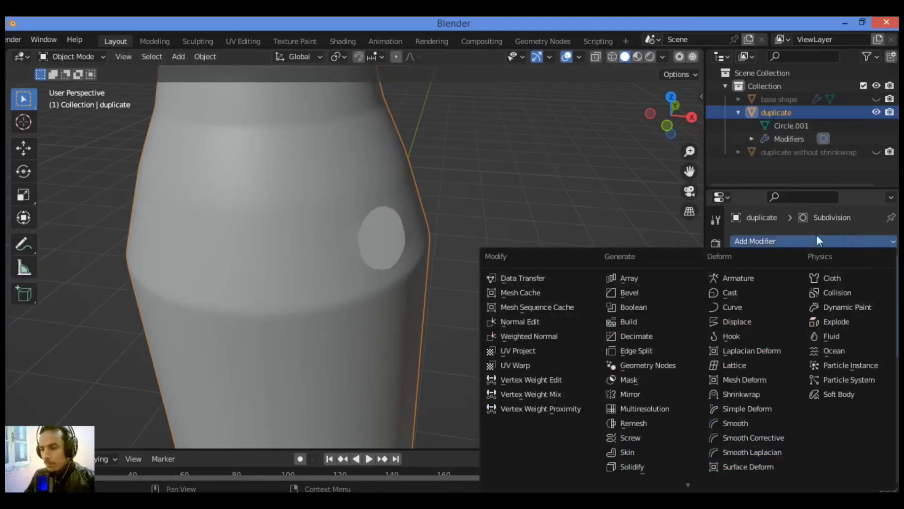
scroll(659, 464, down, 3)
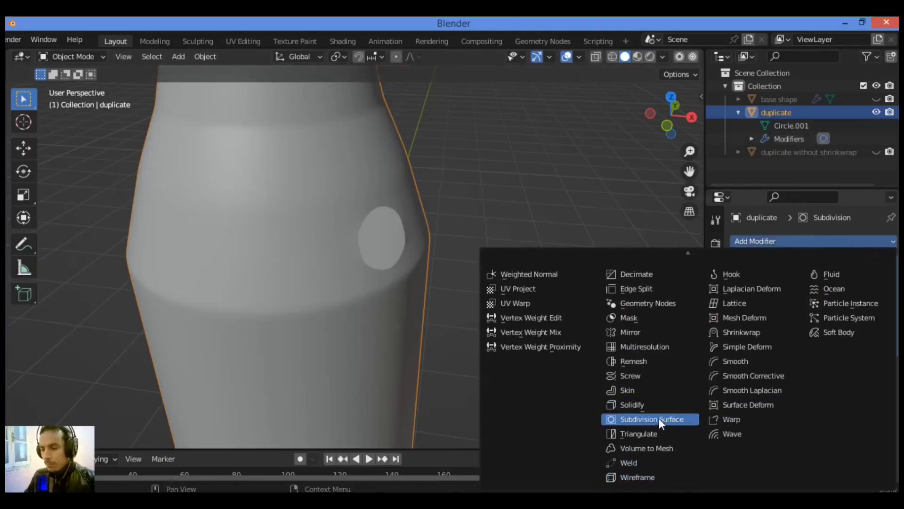
click(763, 327)
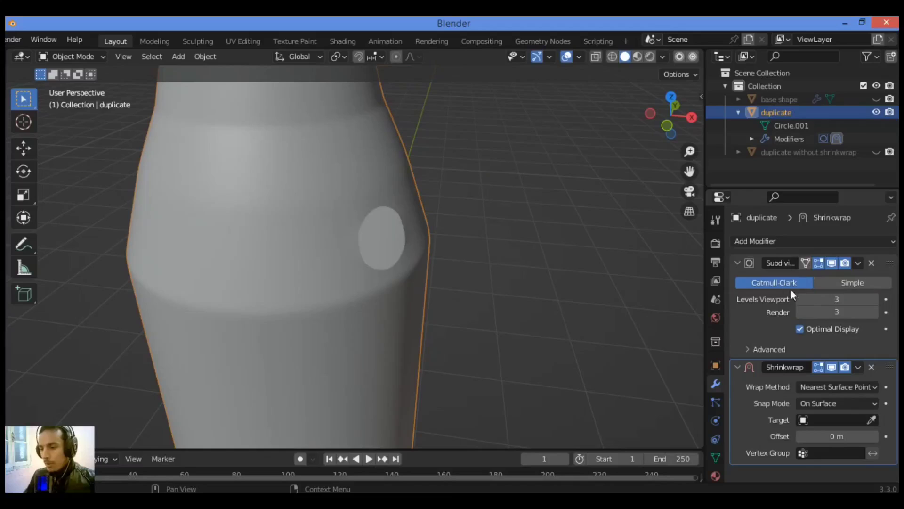
drag(890, 369, 867, 219)
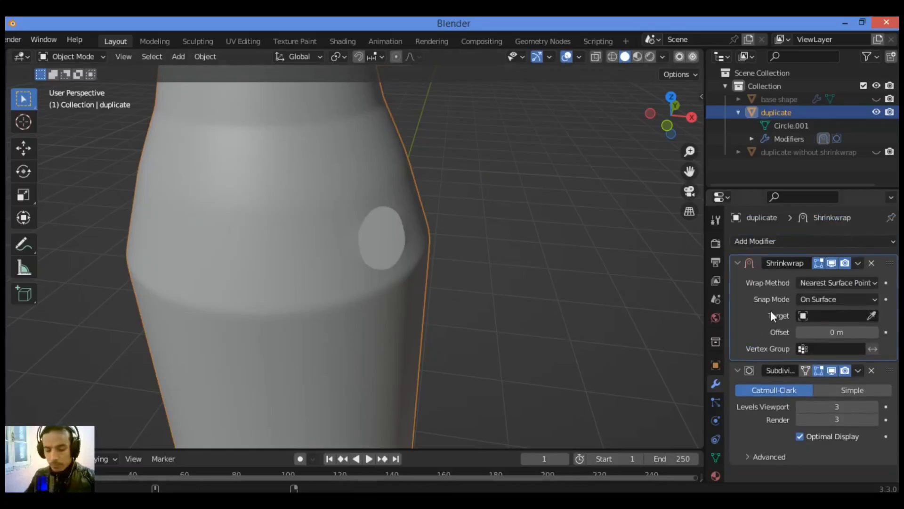
Set the Shrinkwrap wrap method to Project, enable the Negative direction and choose base shape as the target.
click(841, 283)
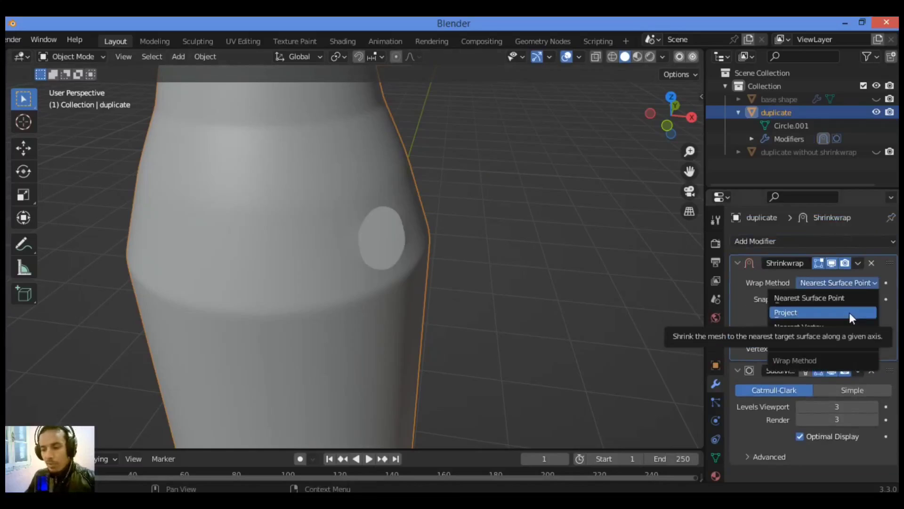
click(843, 312)
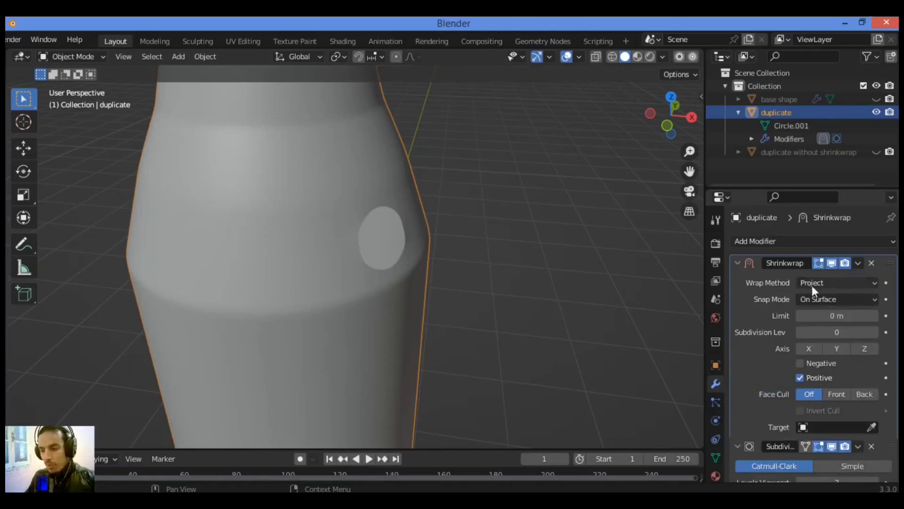
click(860, 299)
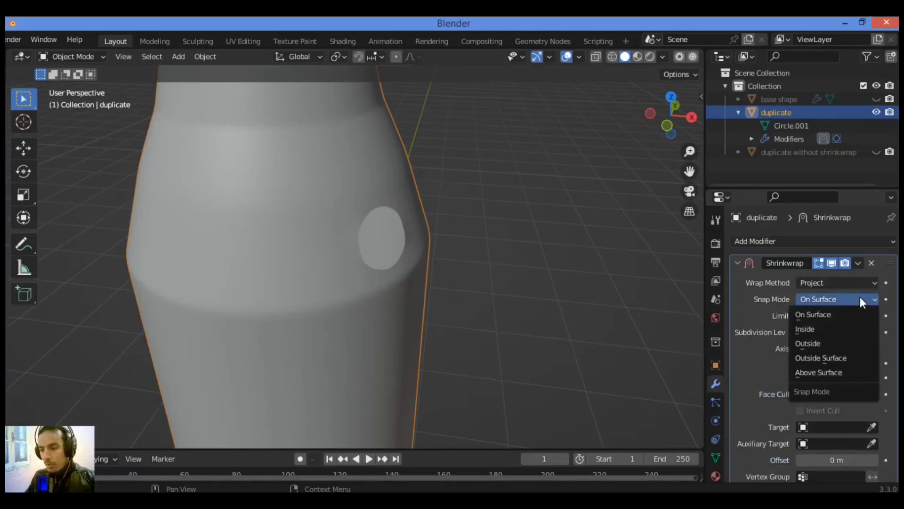
click(860, 298)
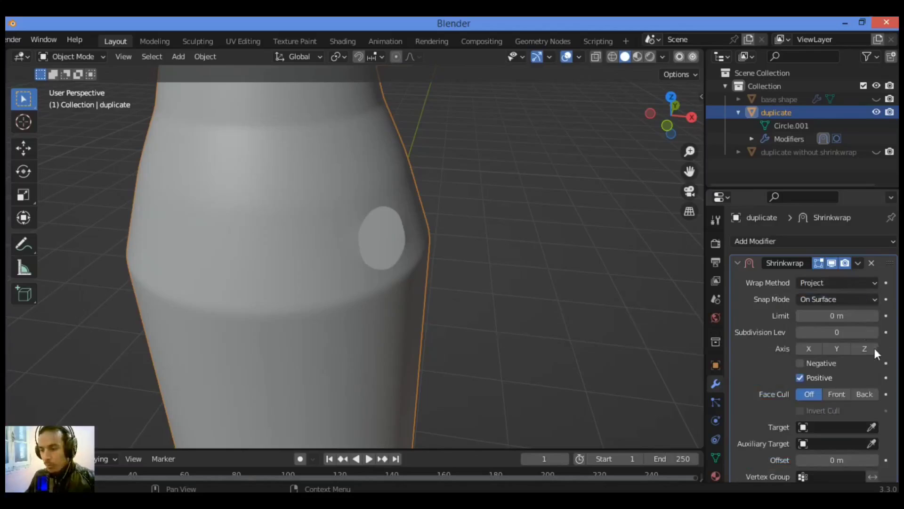
scroll(831, 343, down, 3)
scroll(830, 347, down, 1)
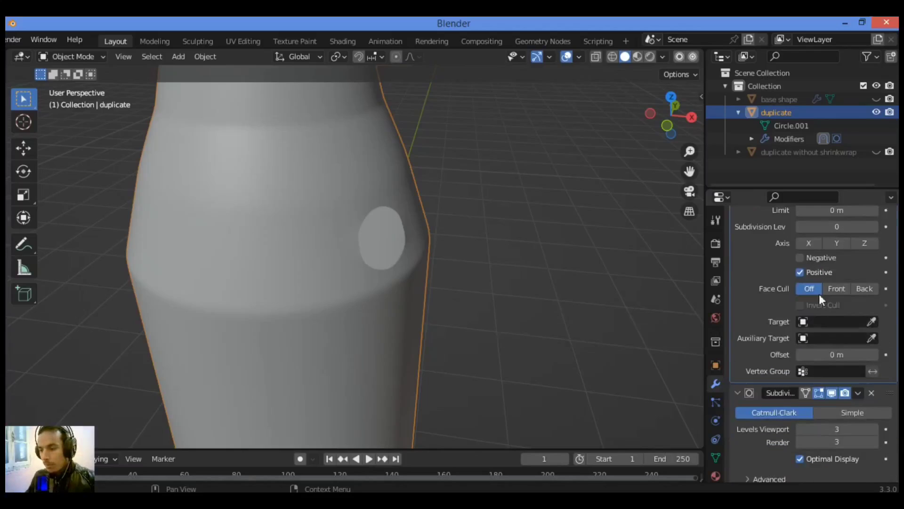
click(800, 258)
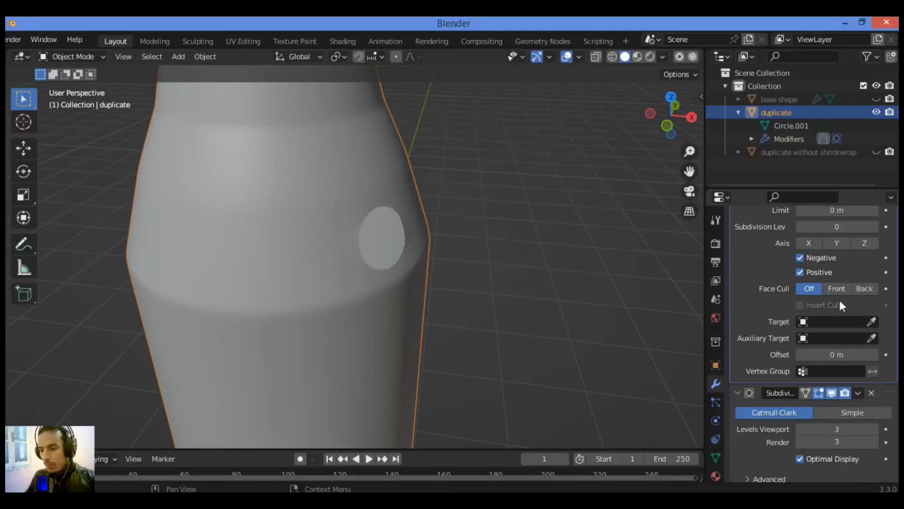
click(871, 321)
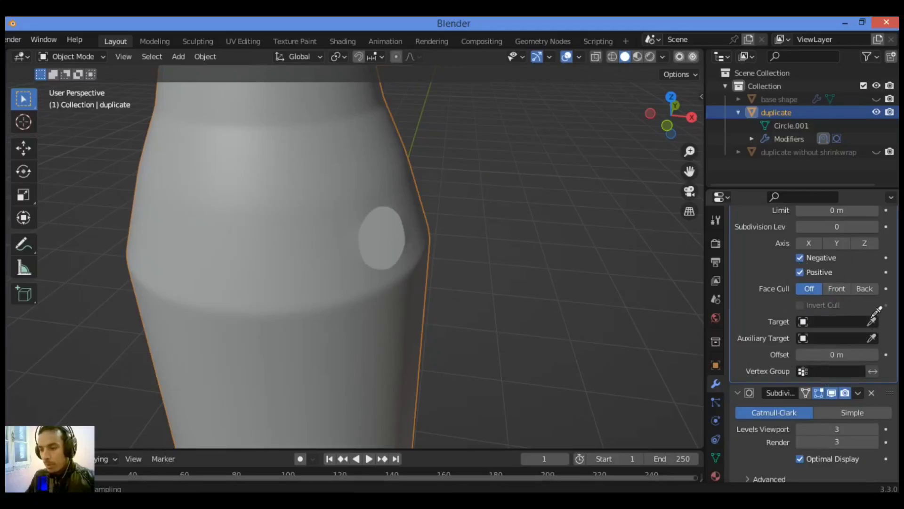
click(790, 98)
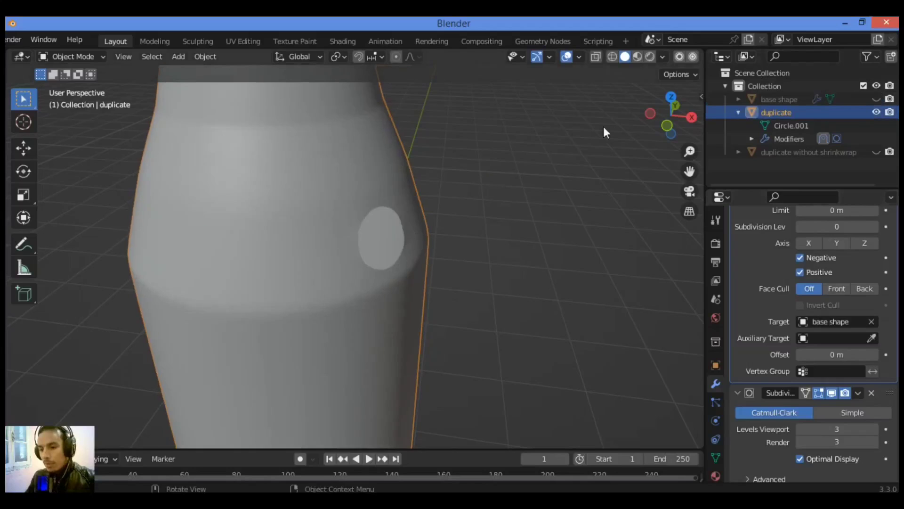
Compare the duplicate with the base shape by swapping their visibility, and examine the shading around the shoulder hole up close.
scroll(827, 327, down, 1)
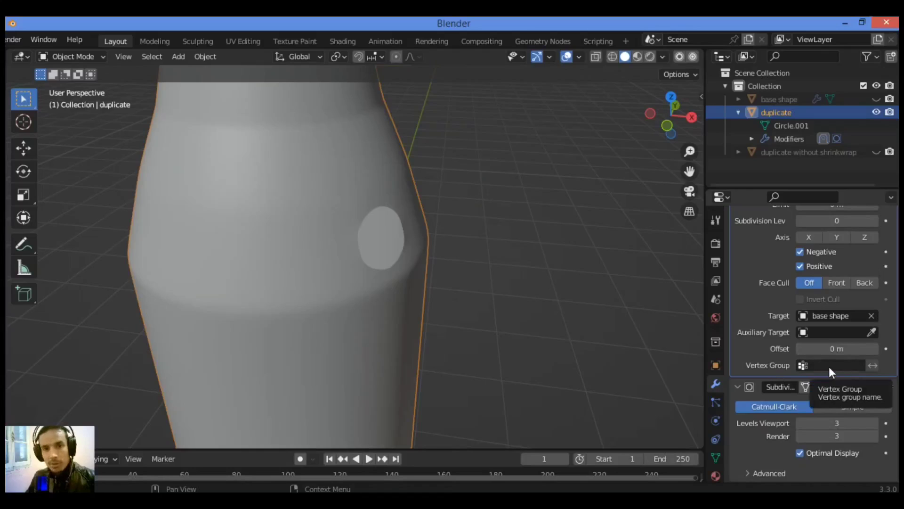
scroll(823, 346, up, 3)
scroll(821, 341, up, 3)
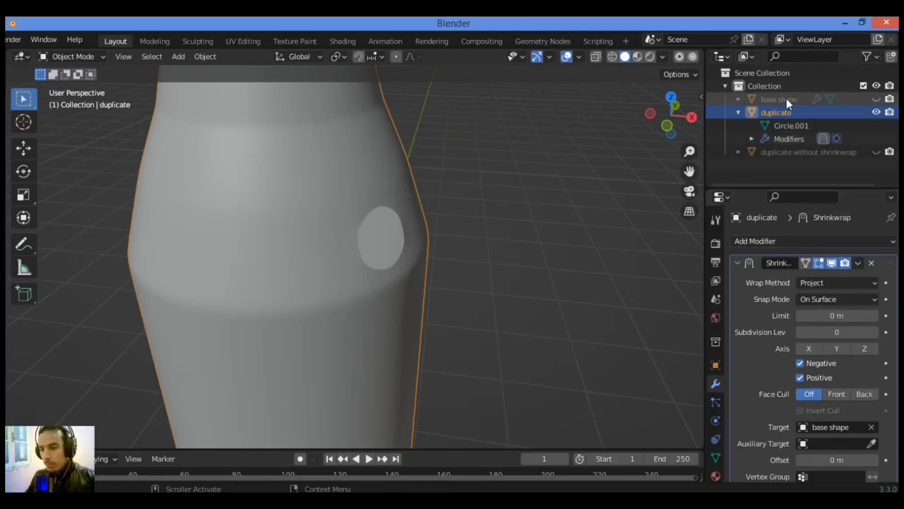
click(876, 99)
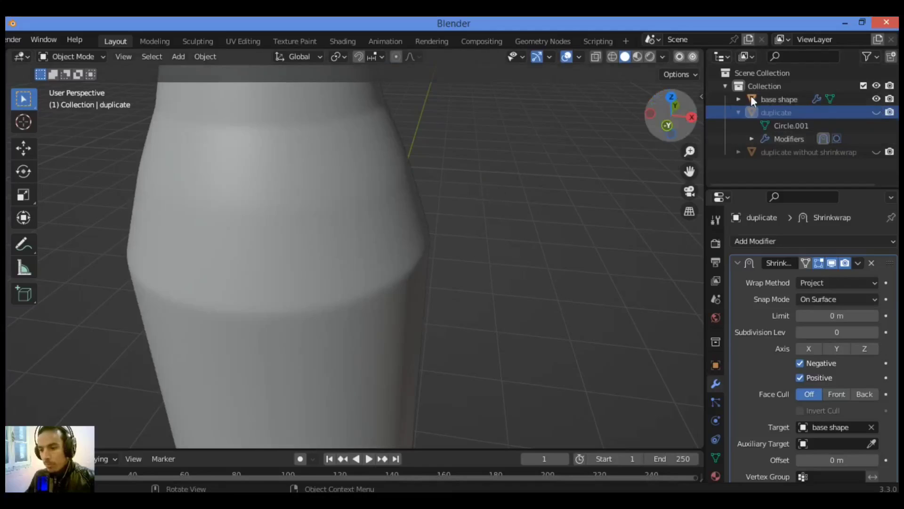
scroll(837, 287, down, 5)
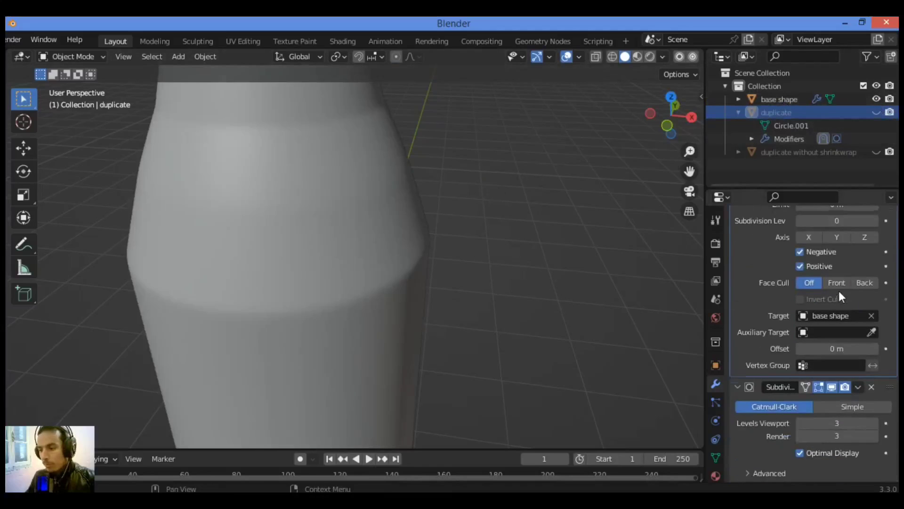
click(877, 98)
click(877, 112)
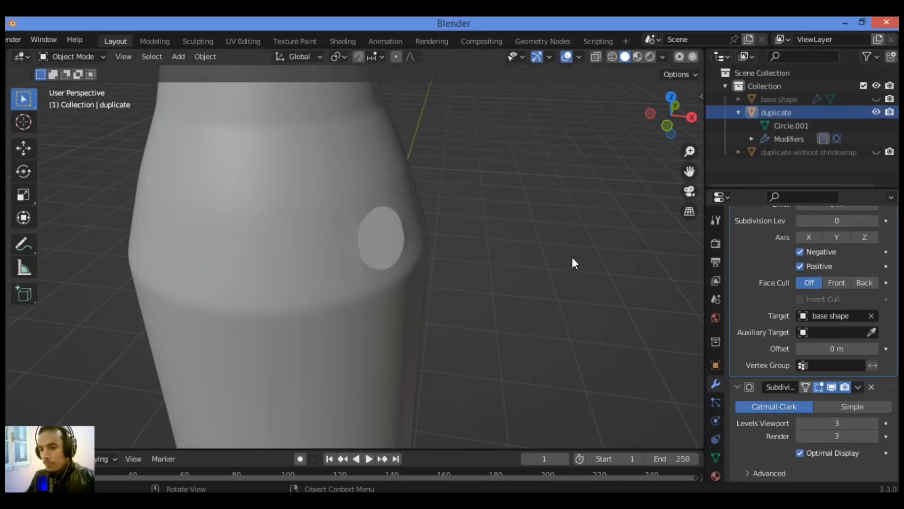
drag(655, 133, 576, 191)
scroll(576, 192, up, 2)
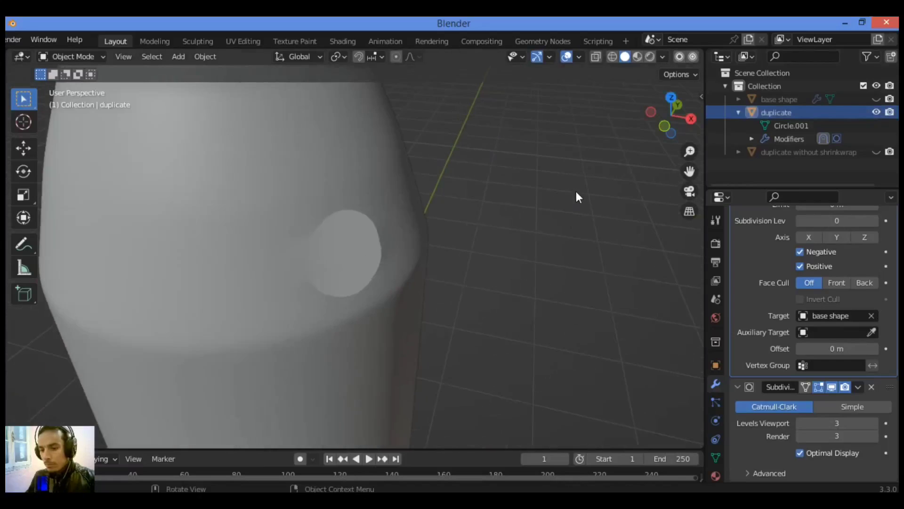
scroll(565, 195, up, 1)
drag(646, 126, 534, 191)
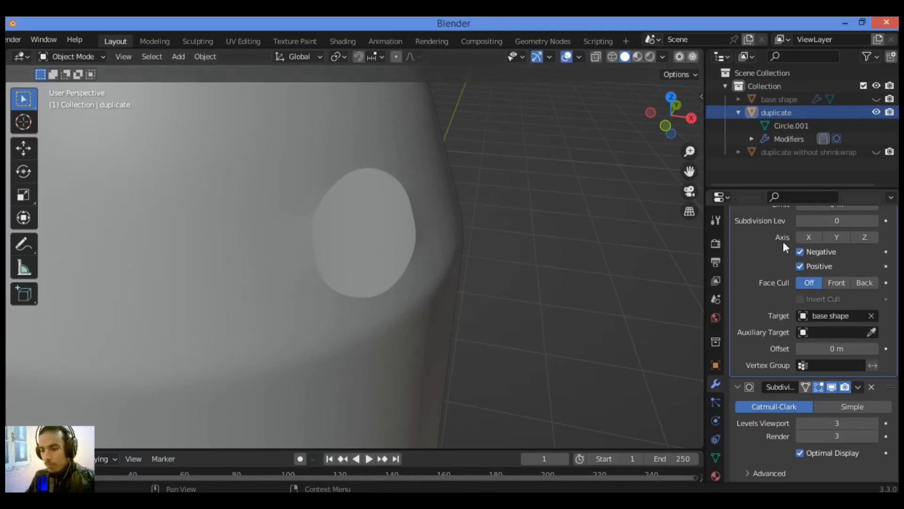
Unhide the object named duplicate without shrinkwrap and select it.
scroll(792, 300, up, 5)
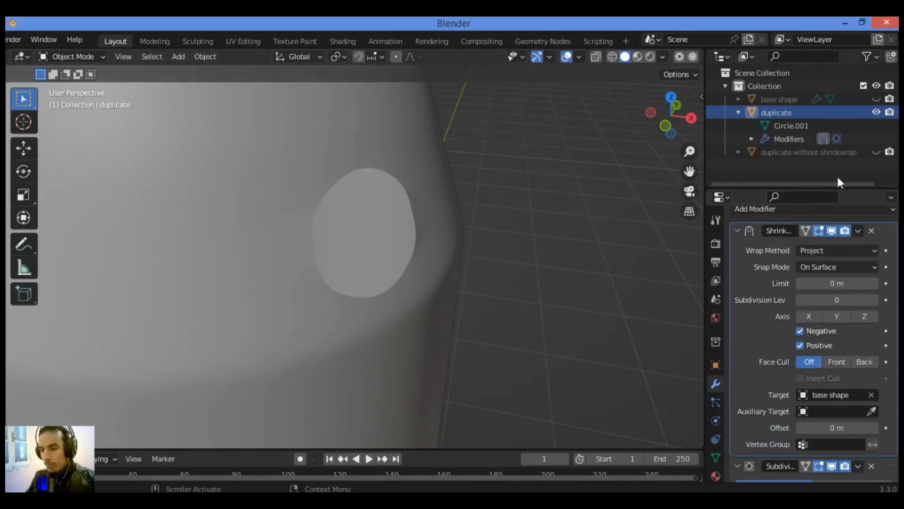
click(876, 151)
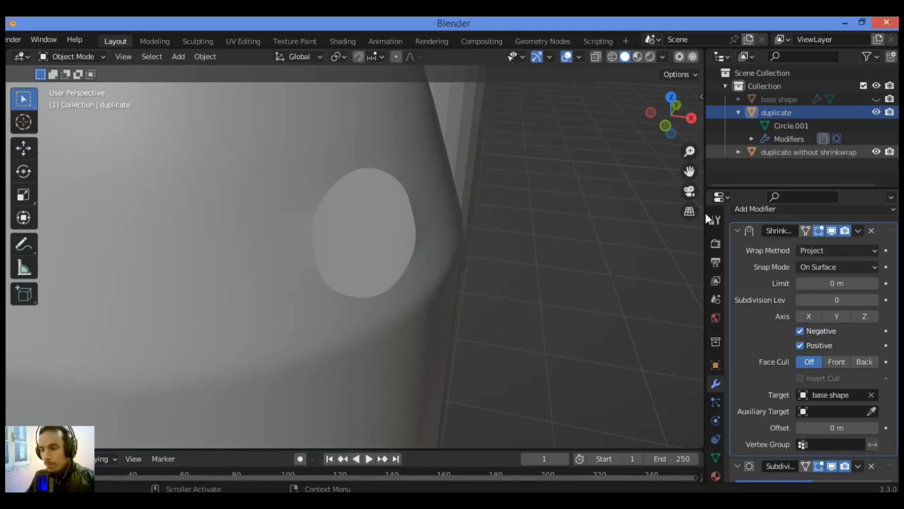
scroll(649, 244, down, 5)
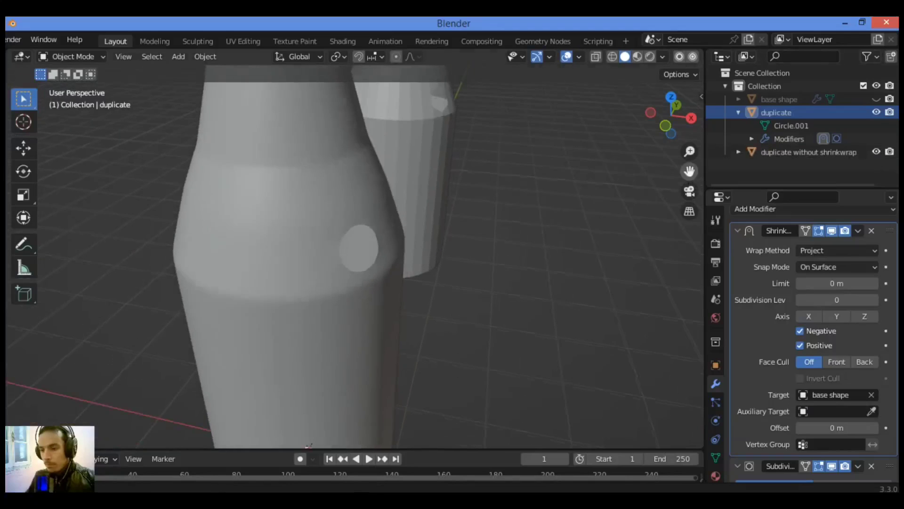
drag(690, 174, 475, 178)
click(371, 155)
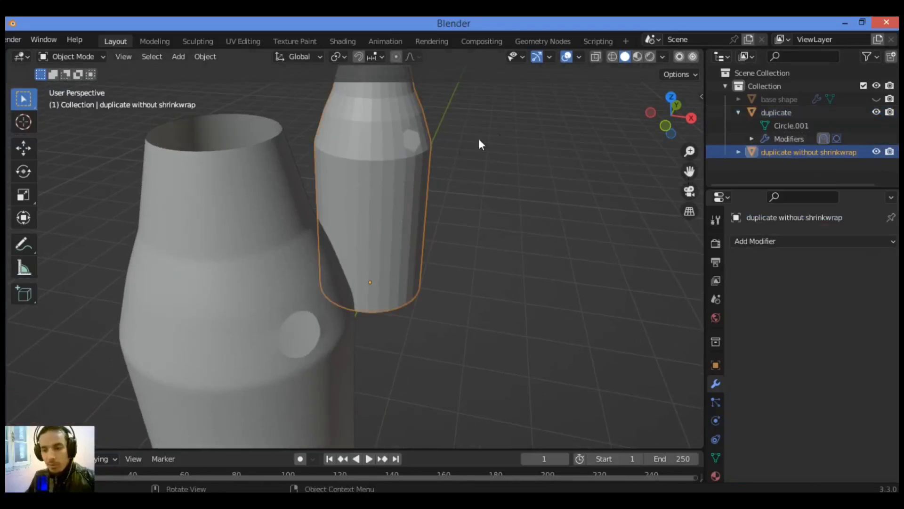
Add a Subdivision Surface modifier to the duplicate without shrinkwrap, with viewport and render levels both set to 3.
click(801, 241)
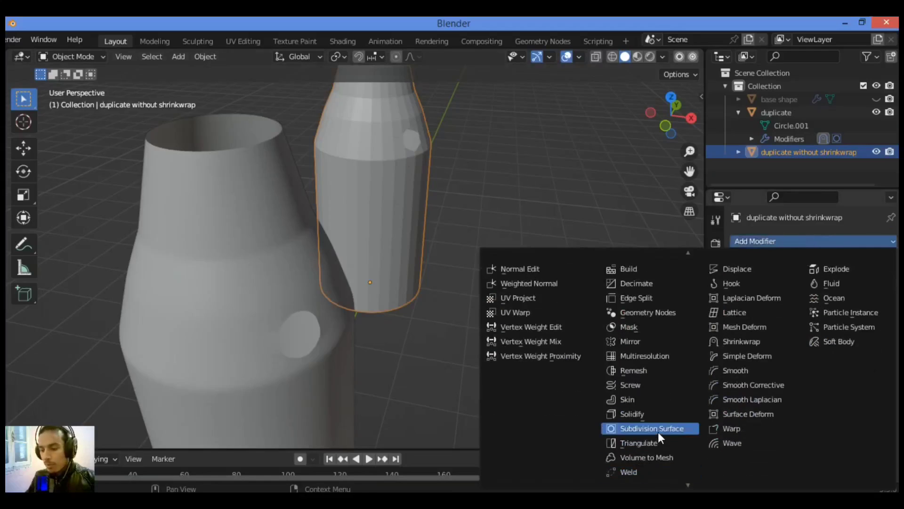
click(660, 427)
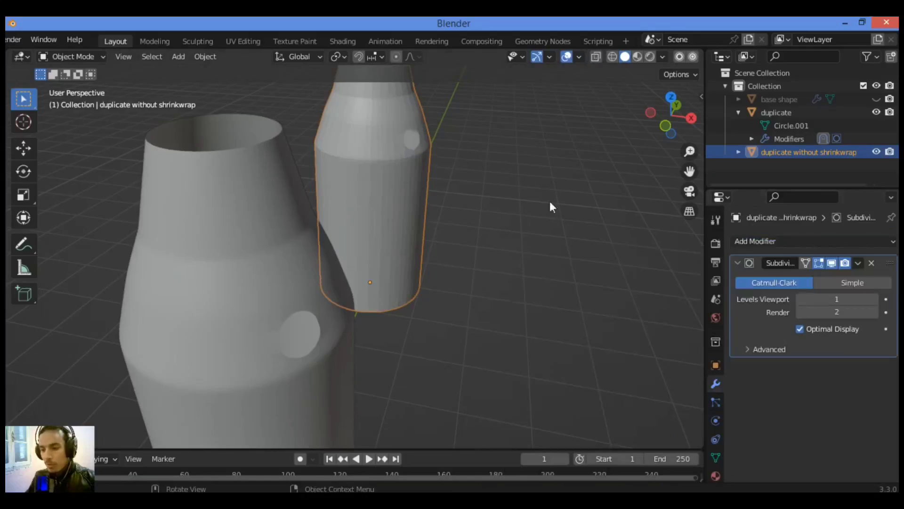
click(875, 299)
click(875, 299)
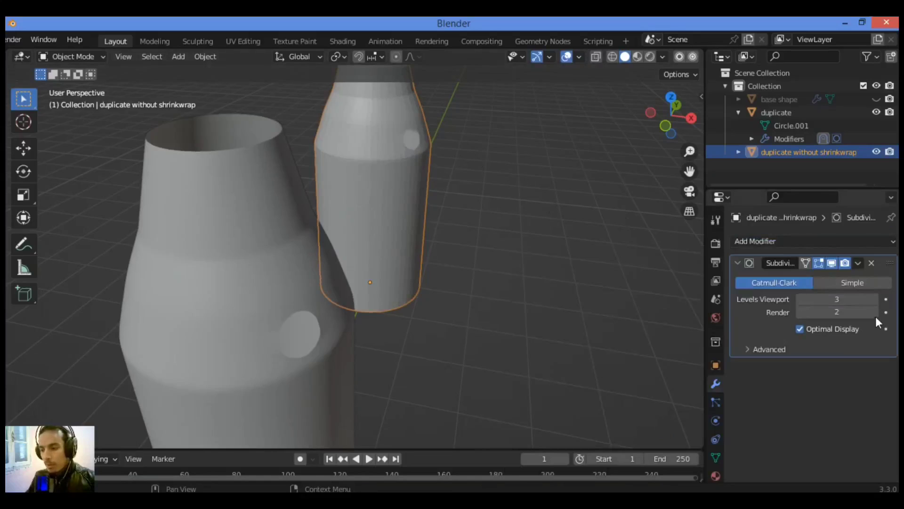
click(876, 314)
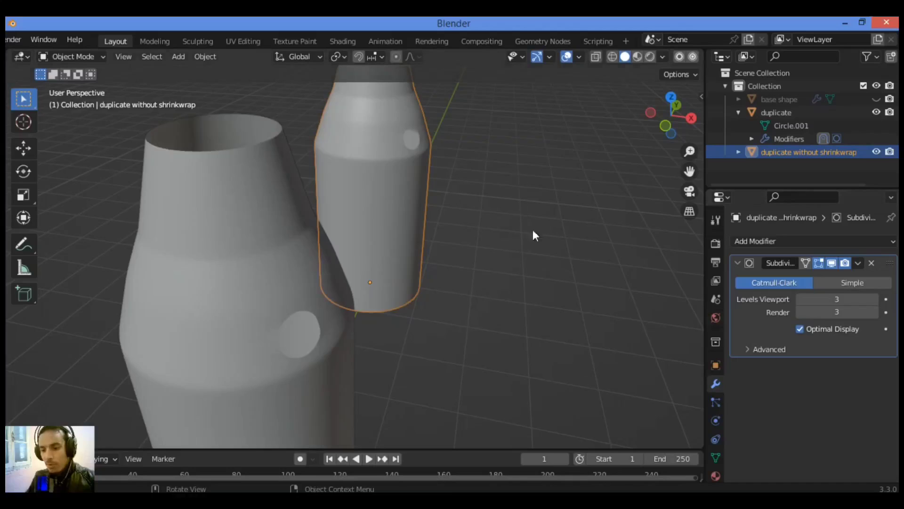
Apply smooth shading to the duplicate without shrinkwrap, briefly trying flat shading for comparison.
scroll(533, 197, up, 2)
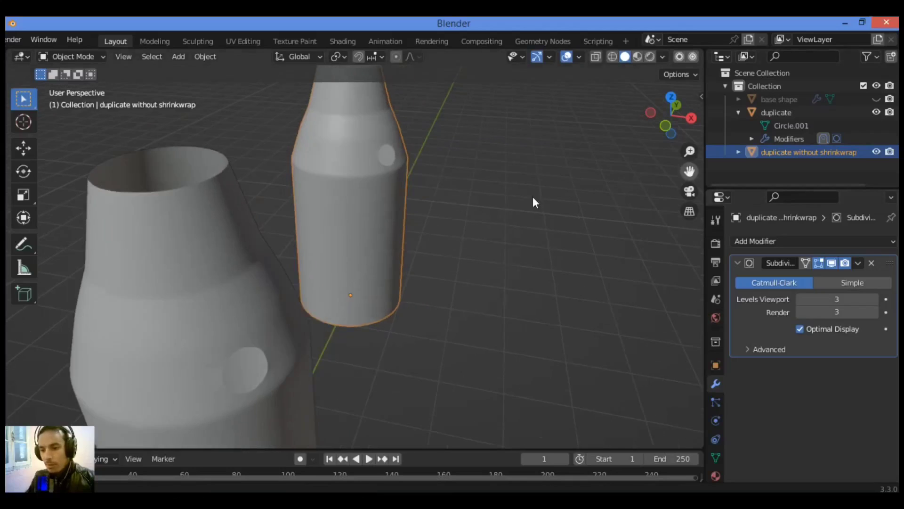
right_click(337, 149)
click(334, 136)
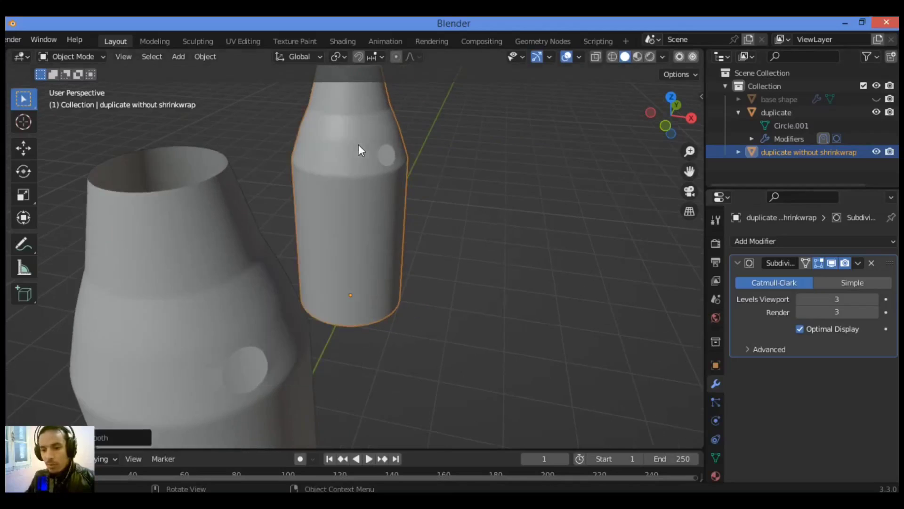
right_click(358, 144)
click(360, 163)
right_click(354, 146)
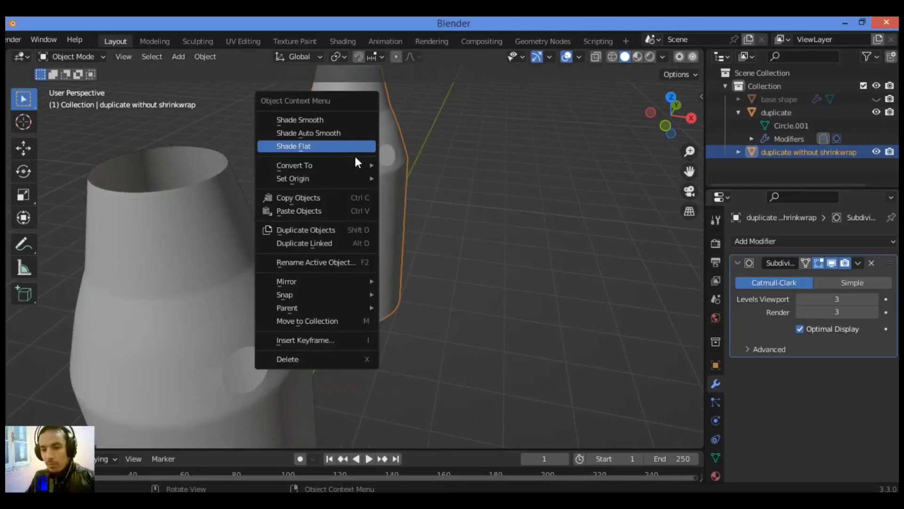
click(357, 137)
scroll(443, 186, up, 3)
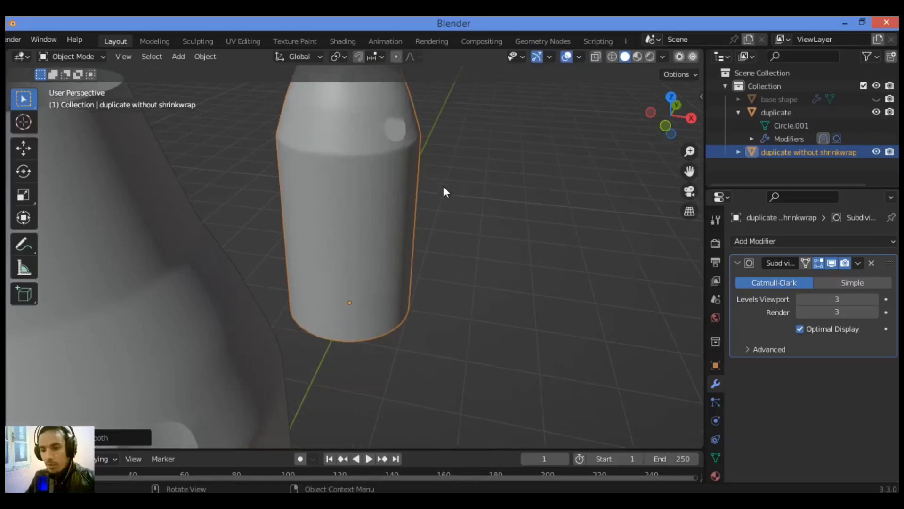
Set the viewport lighting to a glossy red MatCap and hide the viewport overlays.
drag(690, 151, 631, 122)
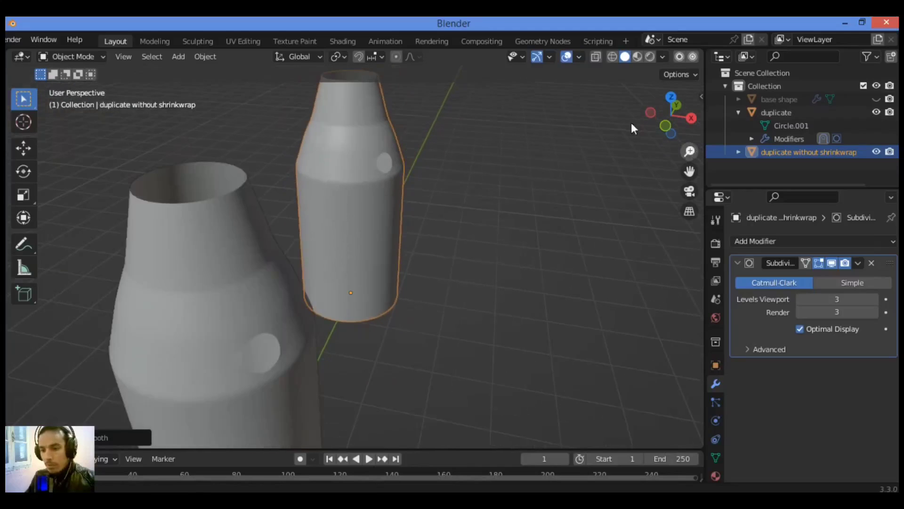
click(663, 56)
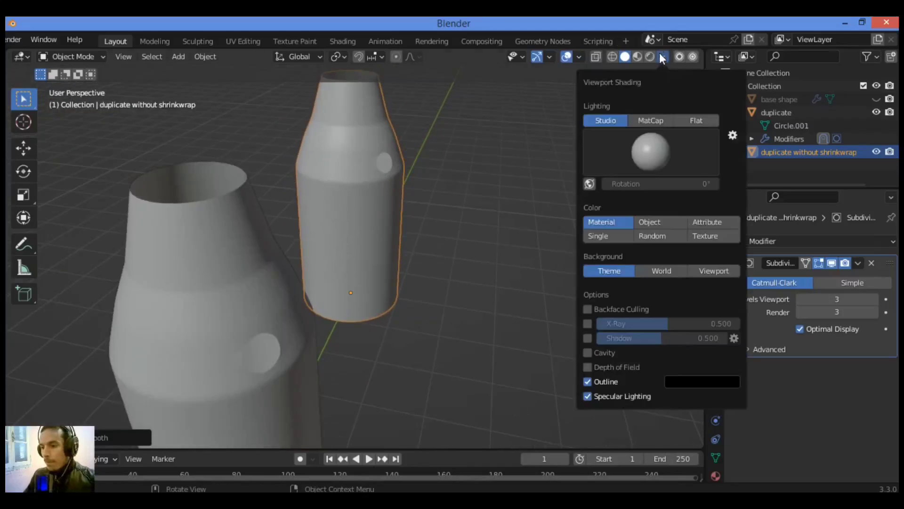
click(649, 120)
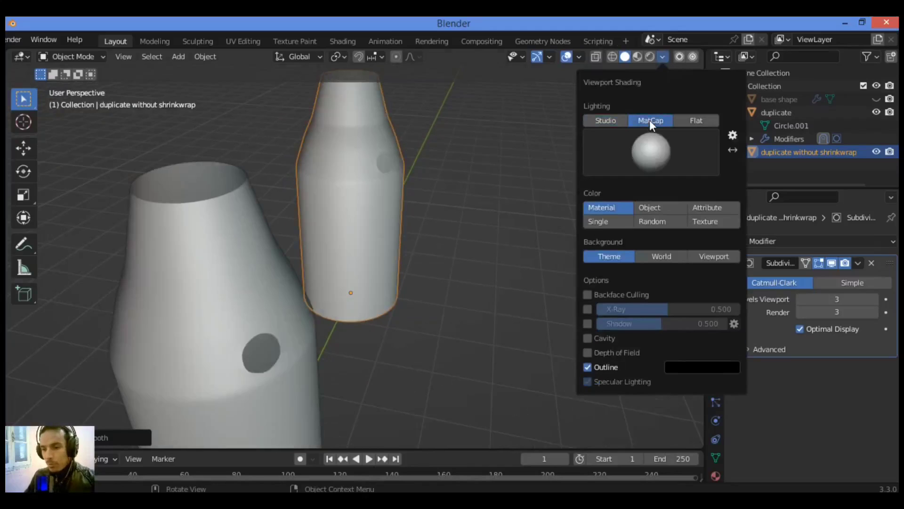
click(674, 144)
click(656, 235)
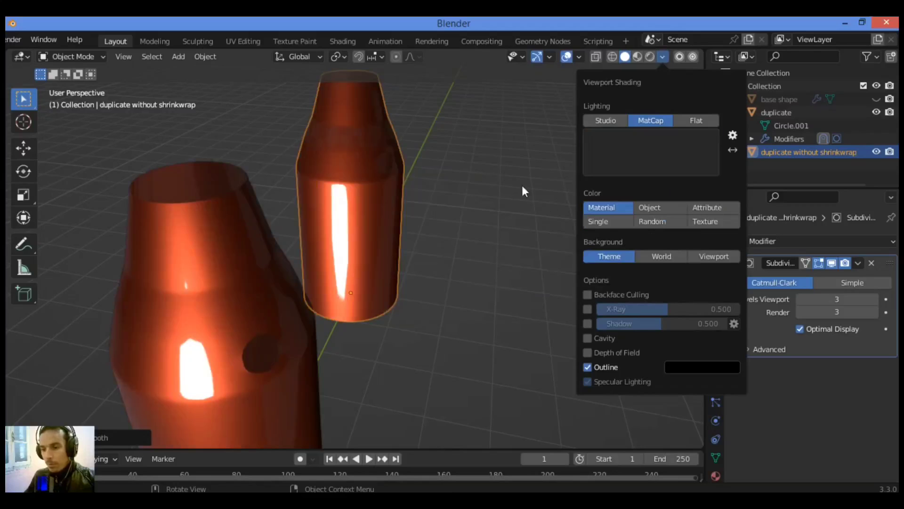
drag(685, 169, 585, 212)
scroll(575, 206, down, 3)
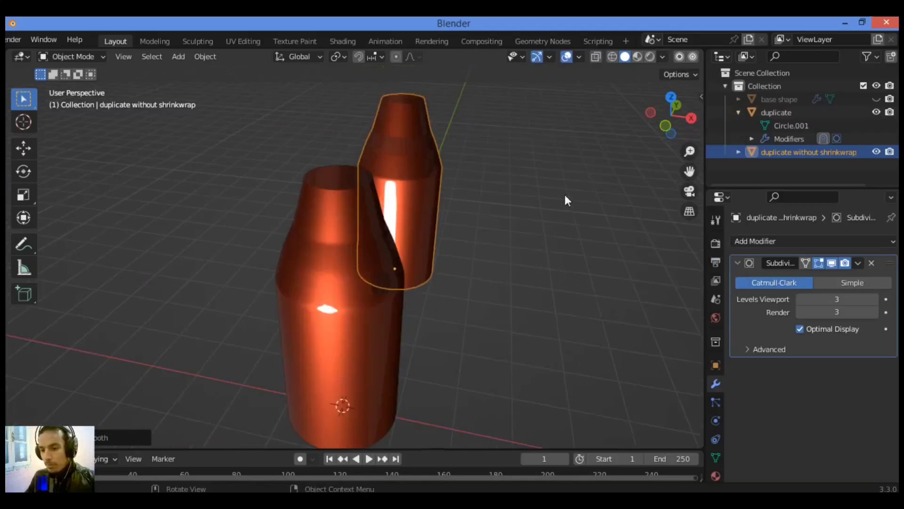
click(568, 60)
click(566, 57)
Compare the reflections around the shoulder holes of the two bottles, with and without Shrinkwrap, from several angles and distances.
drag(651, 96, 687, 108)
scroll(645, 184, up, 3)
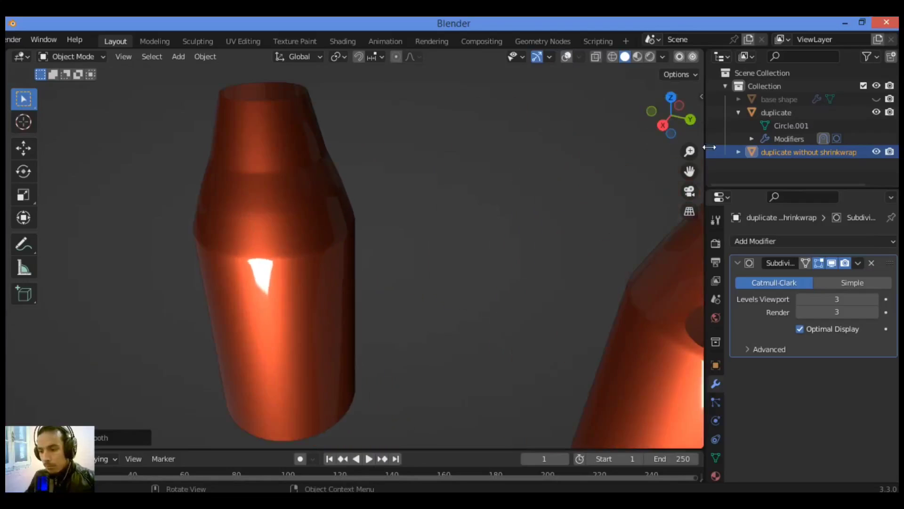
drag(690, 171, 674, 195)
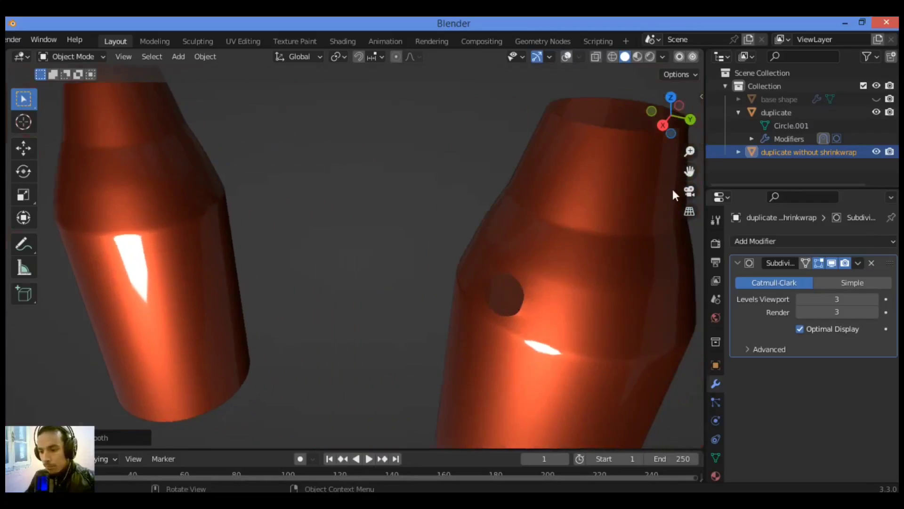
scroll(672, 188, up, 2)
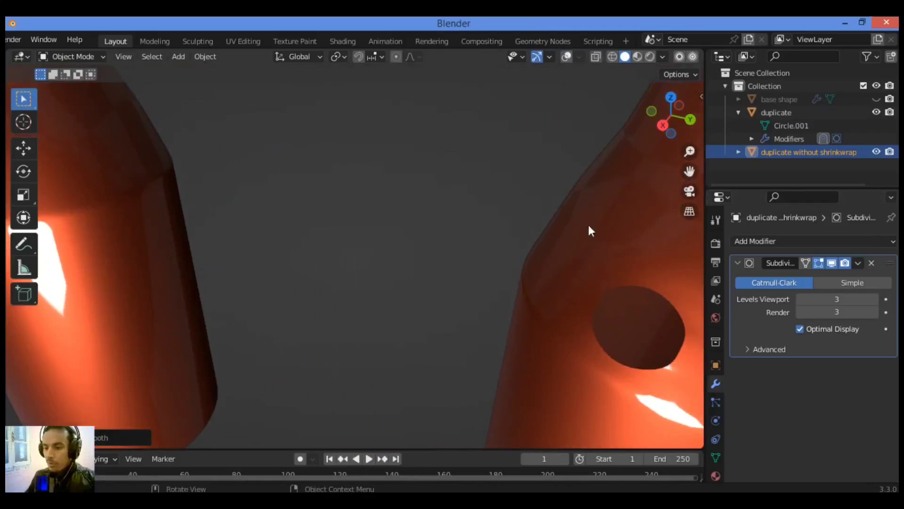
drag(672, 116, 693, 119)
drag(690, 171, 696, 178)
drag(670, 114, 685, 119)
drag(689, 171, 691, 158)
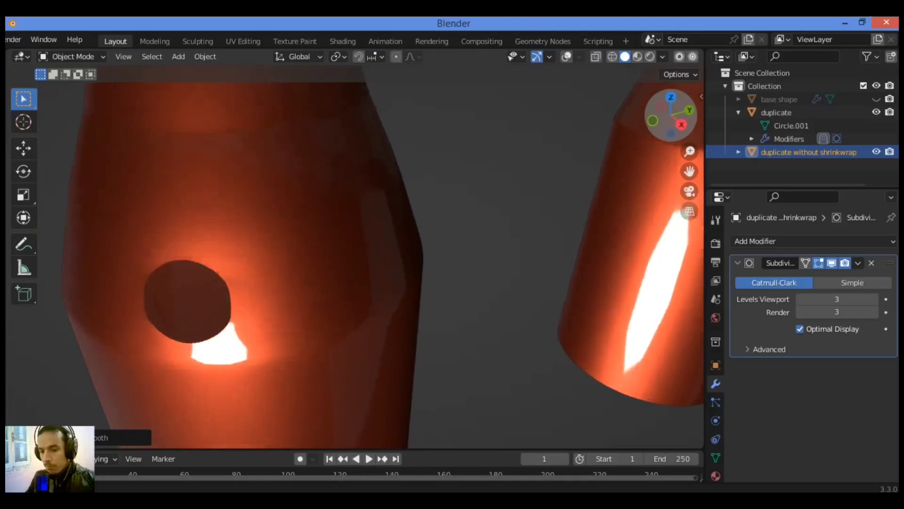
mouse_move(673, 116)
mouse_down()
mouse_move(687, 123)
mouse_move(670, 119)
mouse_move(679, 124)
mouse_up()
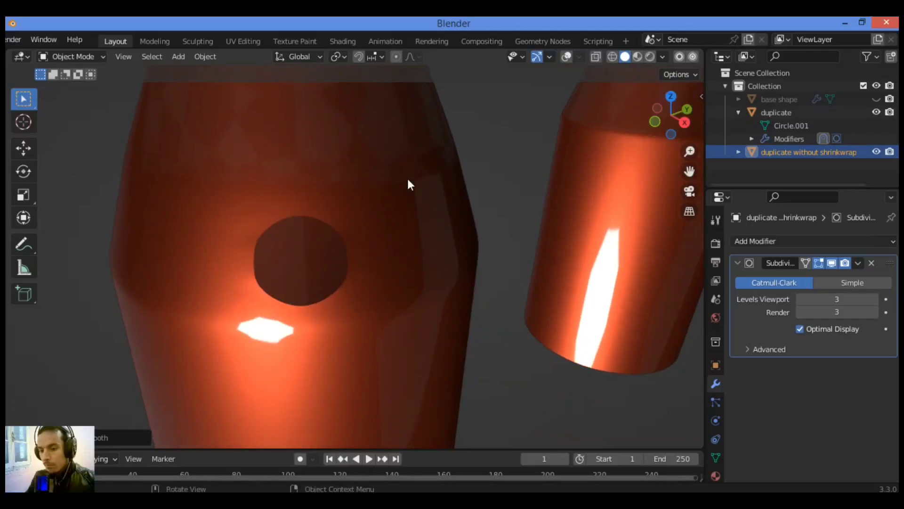
scroll(406, 179, down, 3)
scroll(411, 183, down, 2)
middle_drag(581, 159, 629, 163)
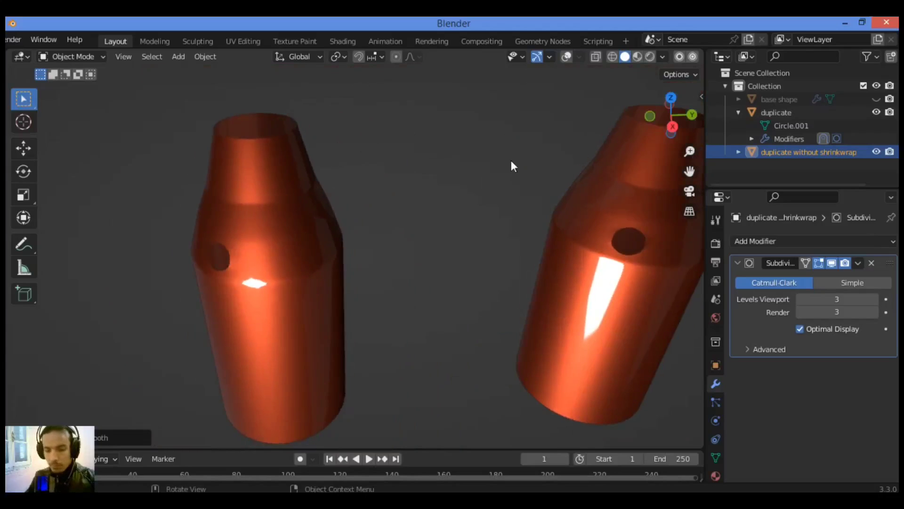
drag(674, 111, 509, 211)
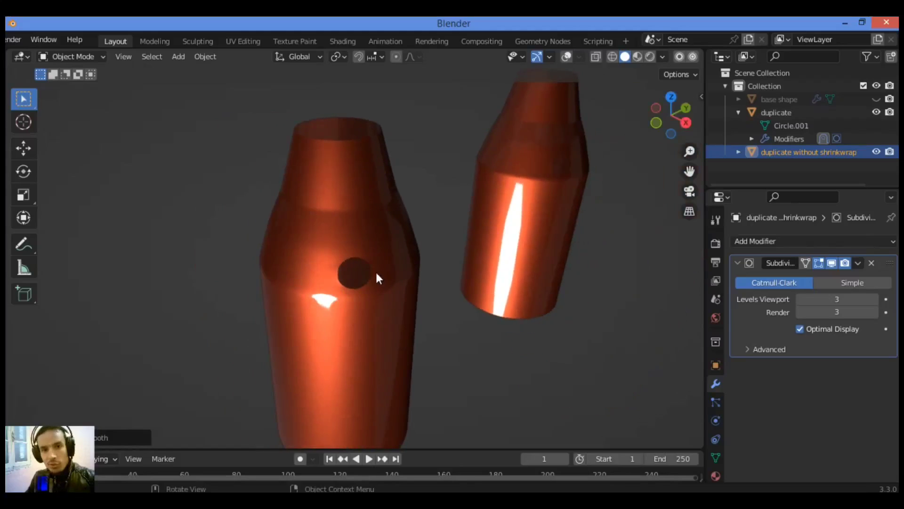